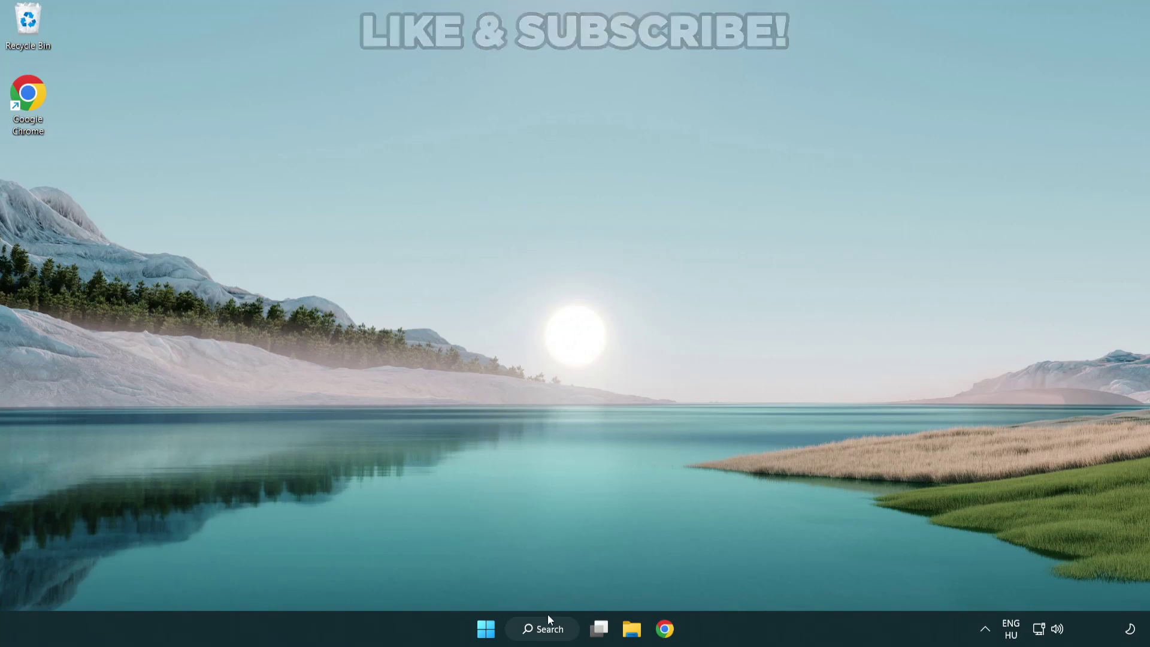
Search Windows for 'device manager' so Device Manager shows as the best match
left_click(549, 634)
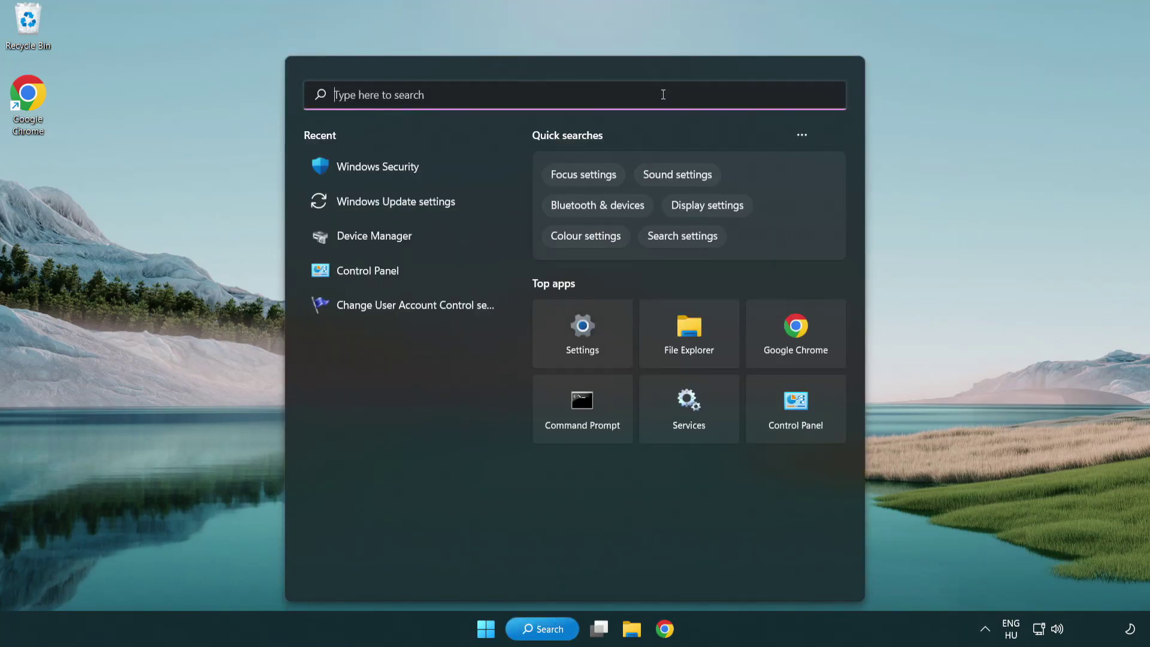
type("device m")
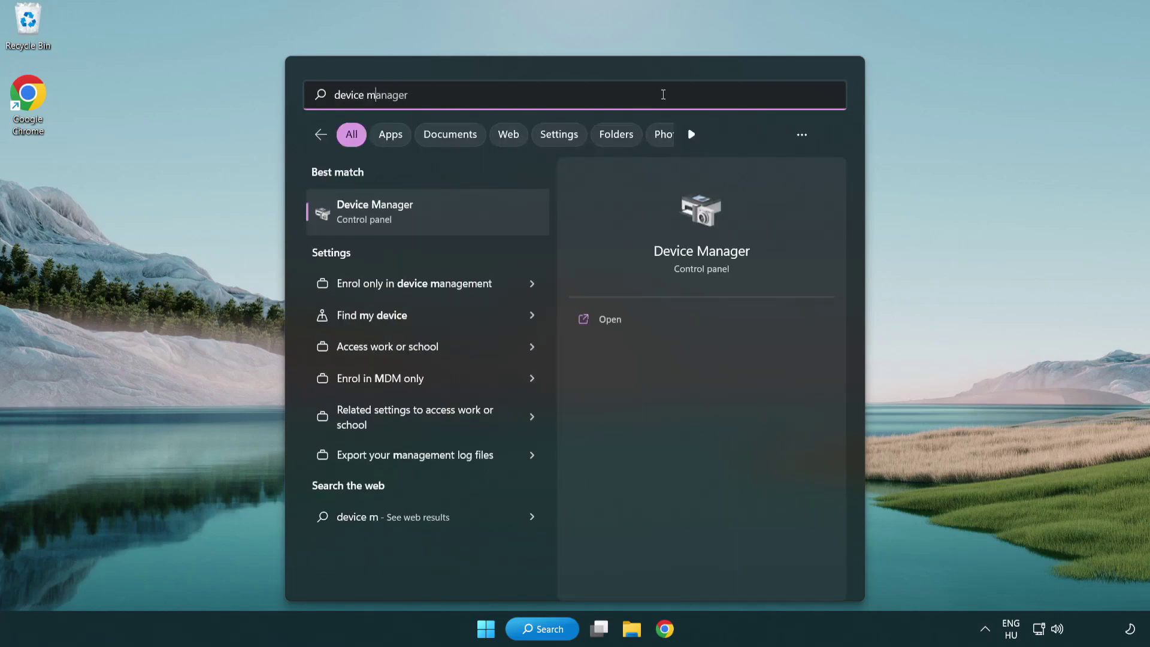
type("anager")
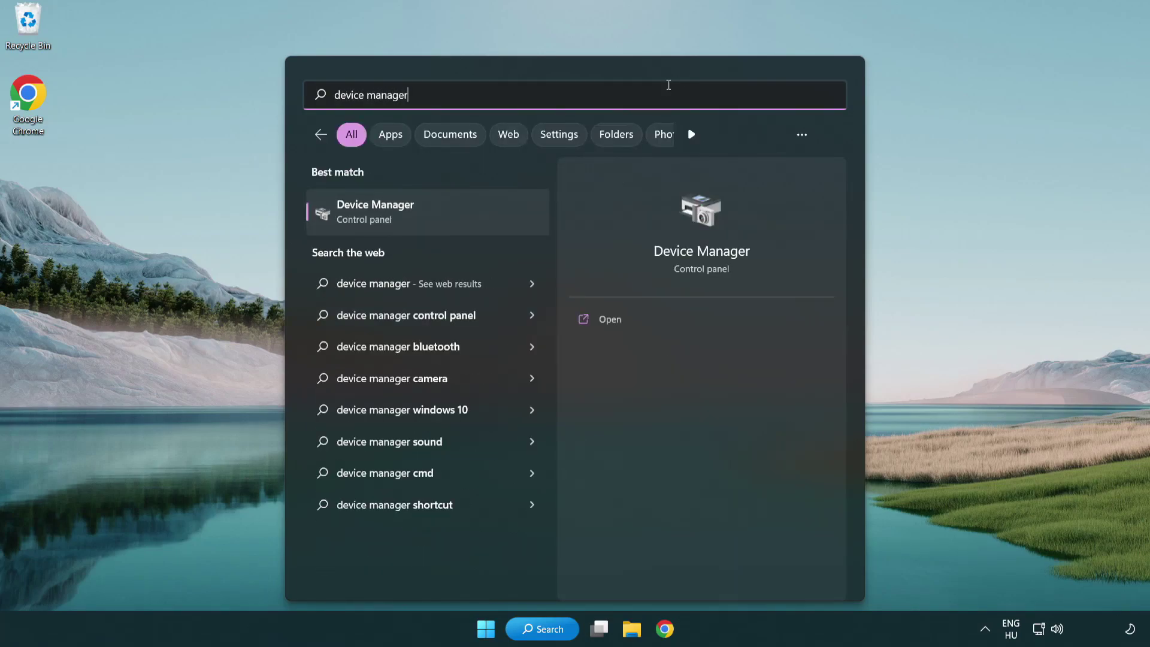
In Device Manager, expand Display adapters and start Update driver for VMware SVGA 3D
left_click(460, 217)
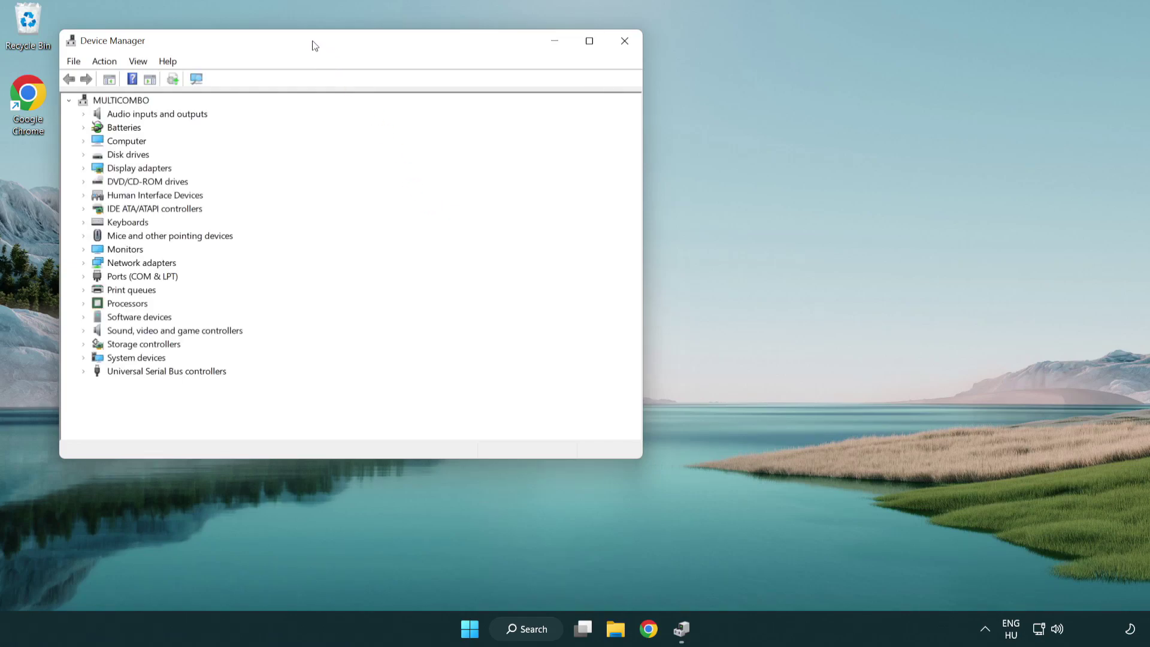
left_click_drag(315, 46, 507, 115)
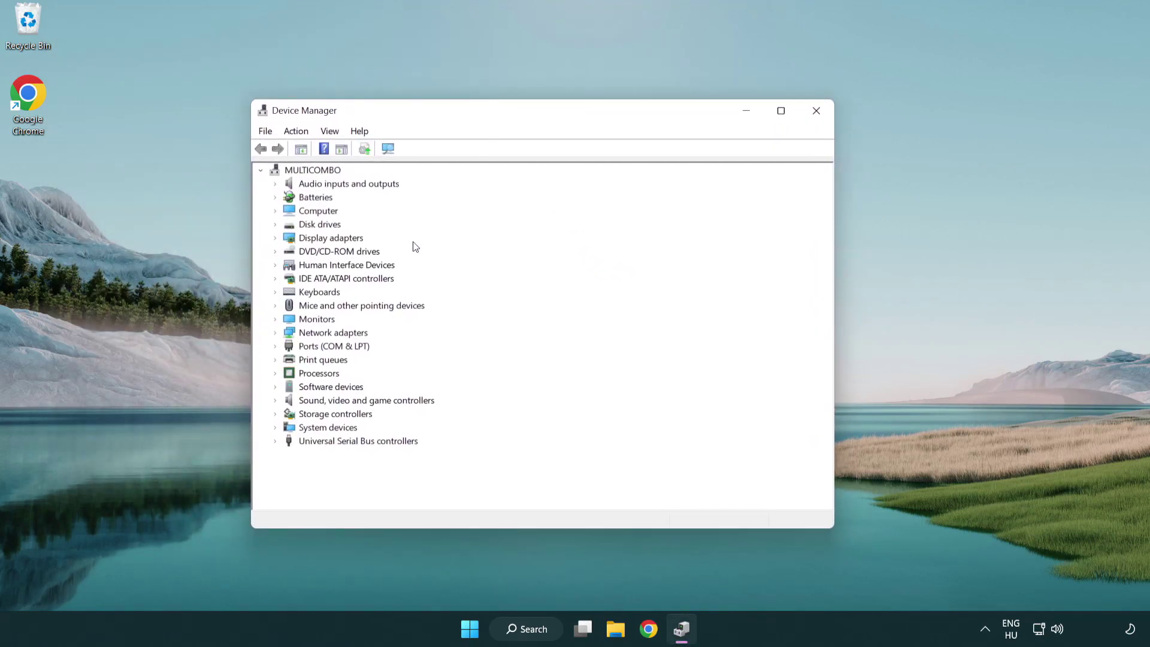
left_click(320, 241)
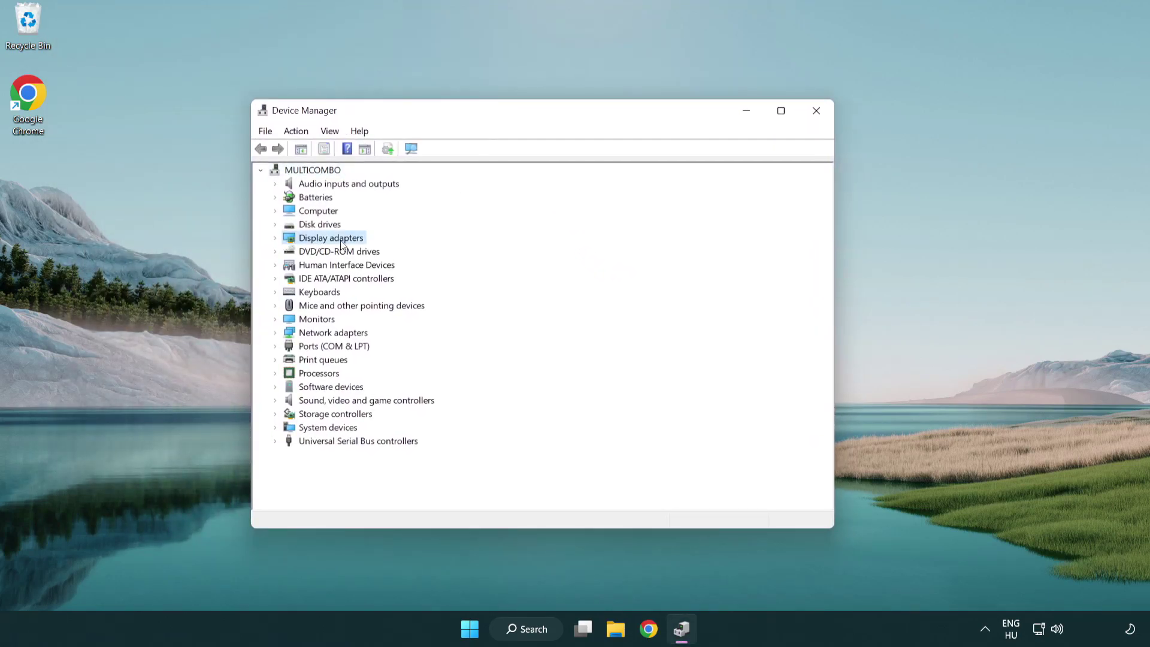
left_click(276, 239)
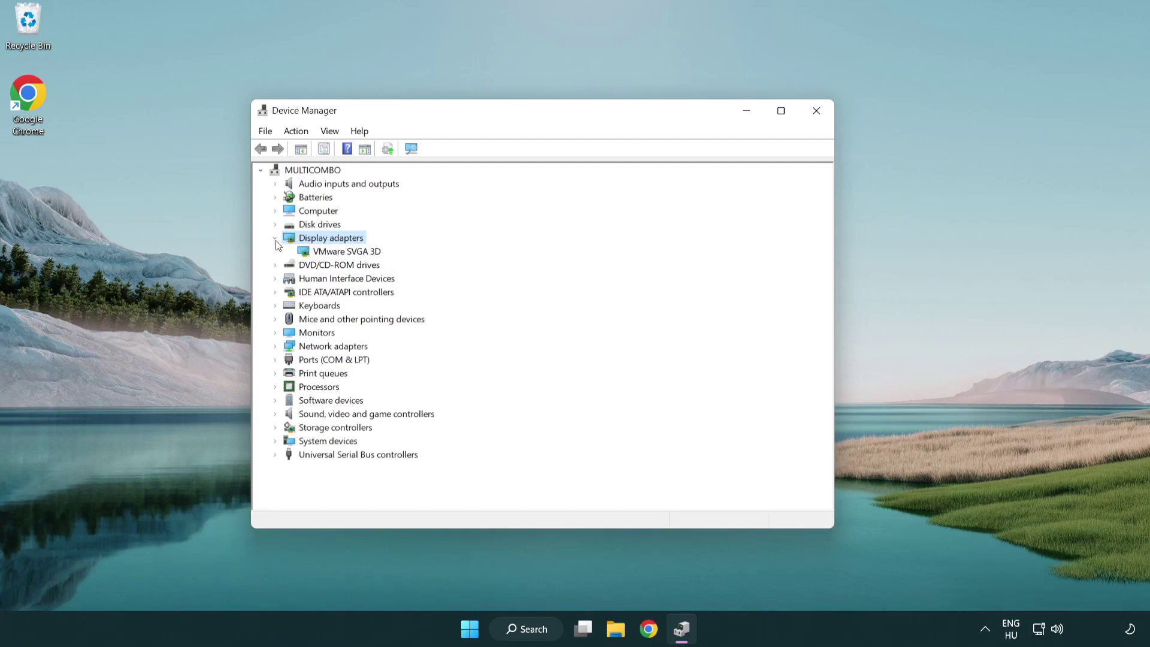
left_click(343, 256)
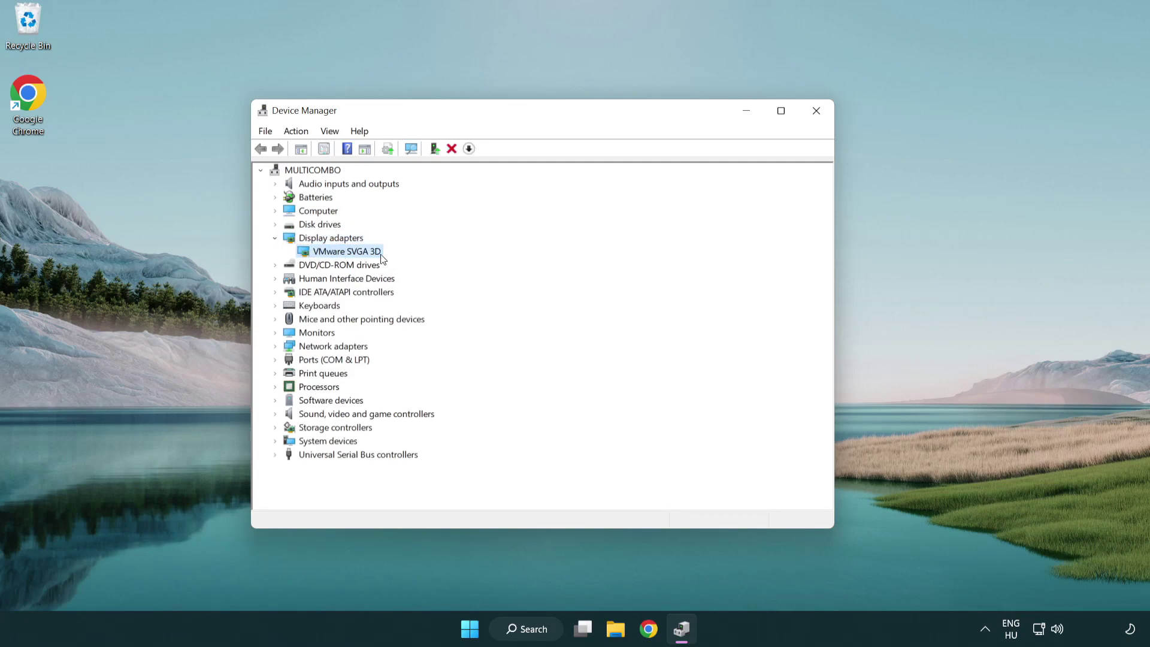
right_click(342, 255)
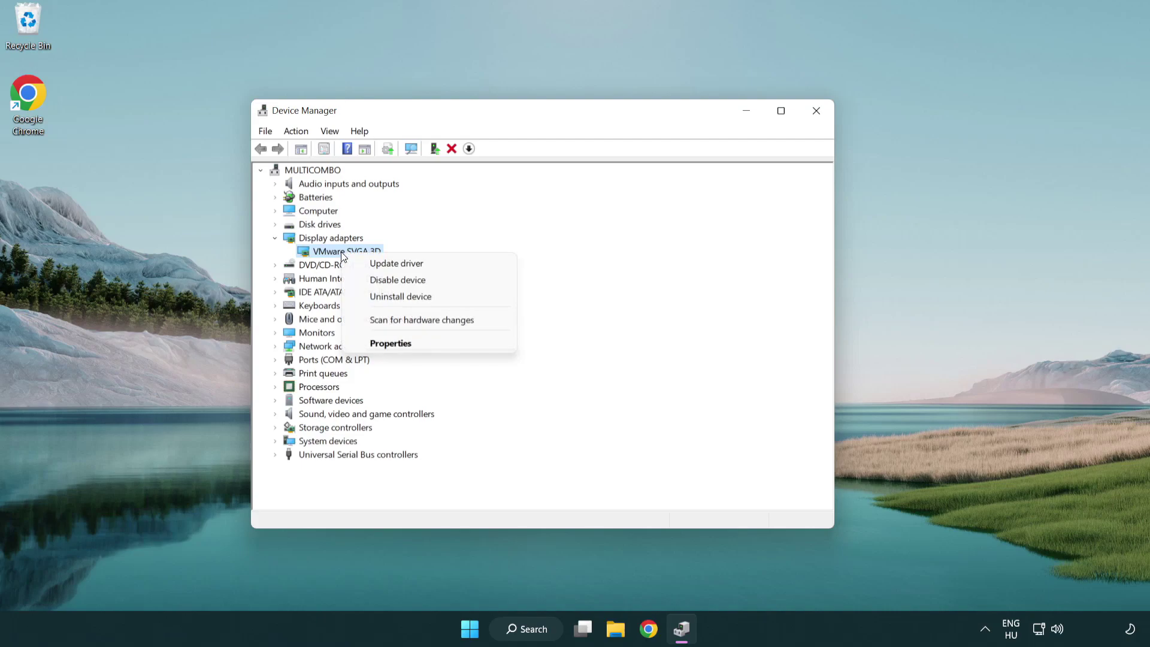
left_click(454, 265)
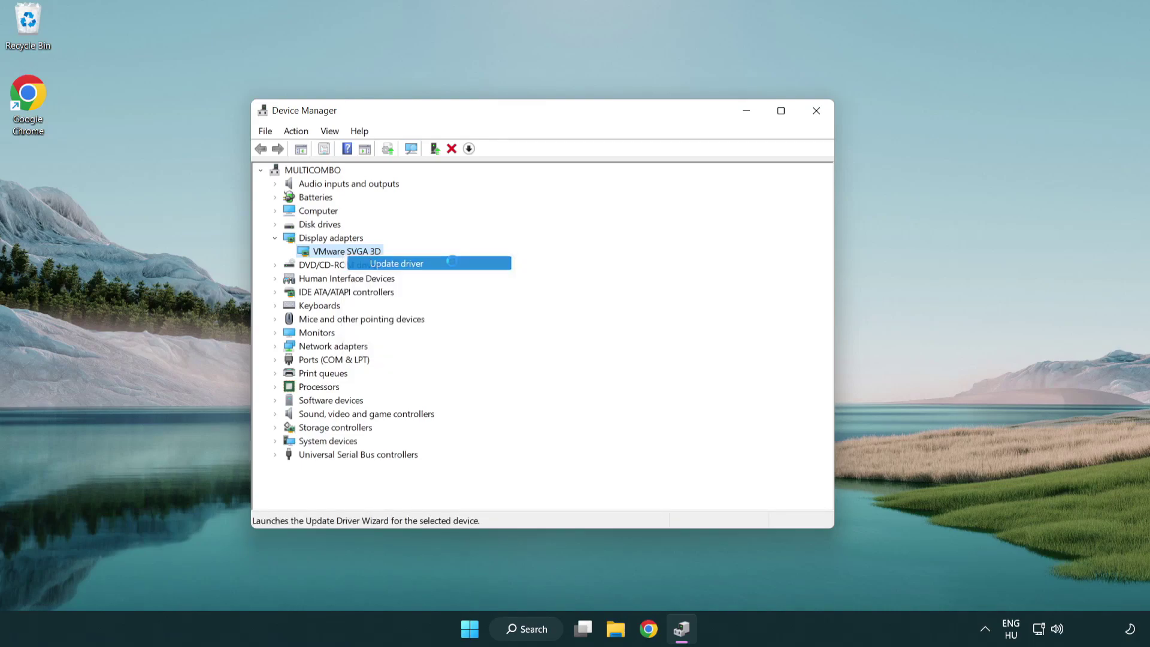
Search automatically for a VMware SVGA 3D driver and dismiss the 'best driver already installed' result
left_click_drag(475, 179, 498, 172)
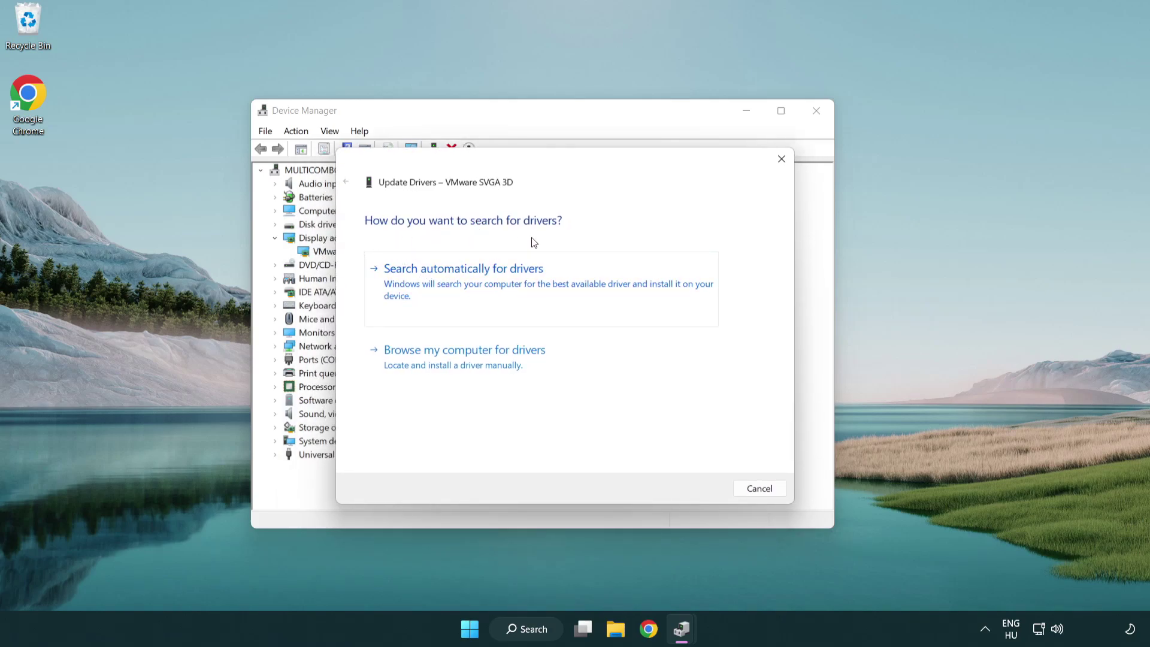
left_click(505, 279)
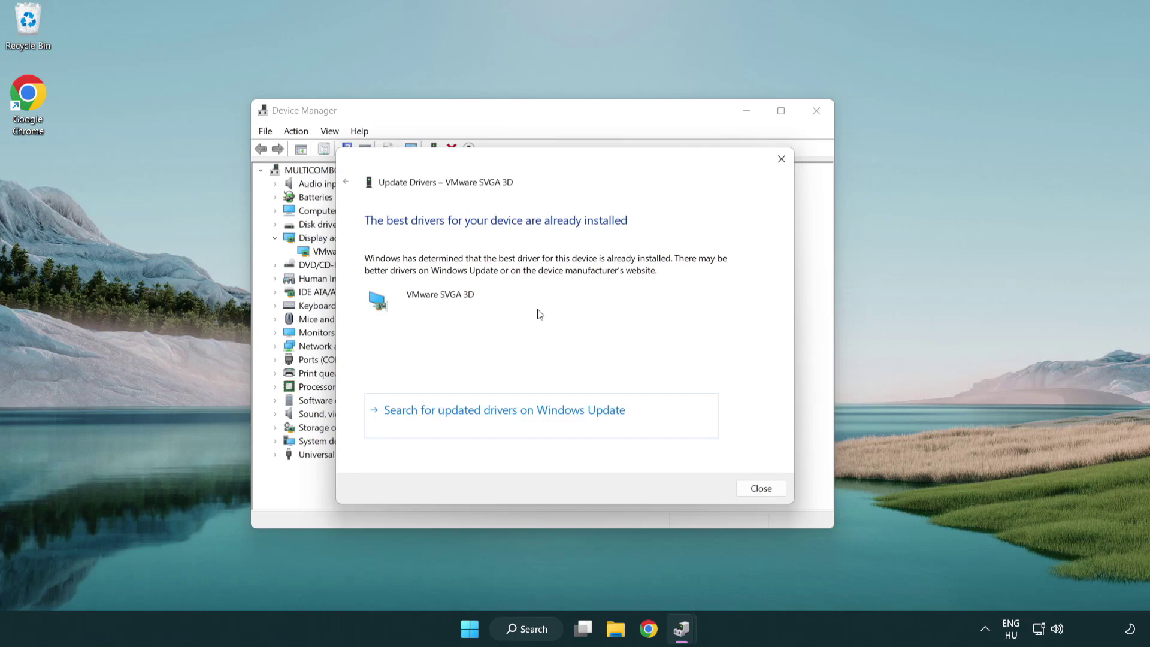
left_click(764, 491)
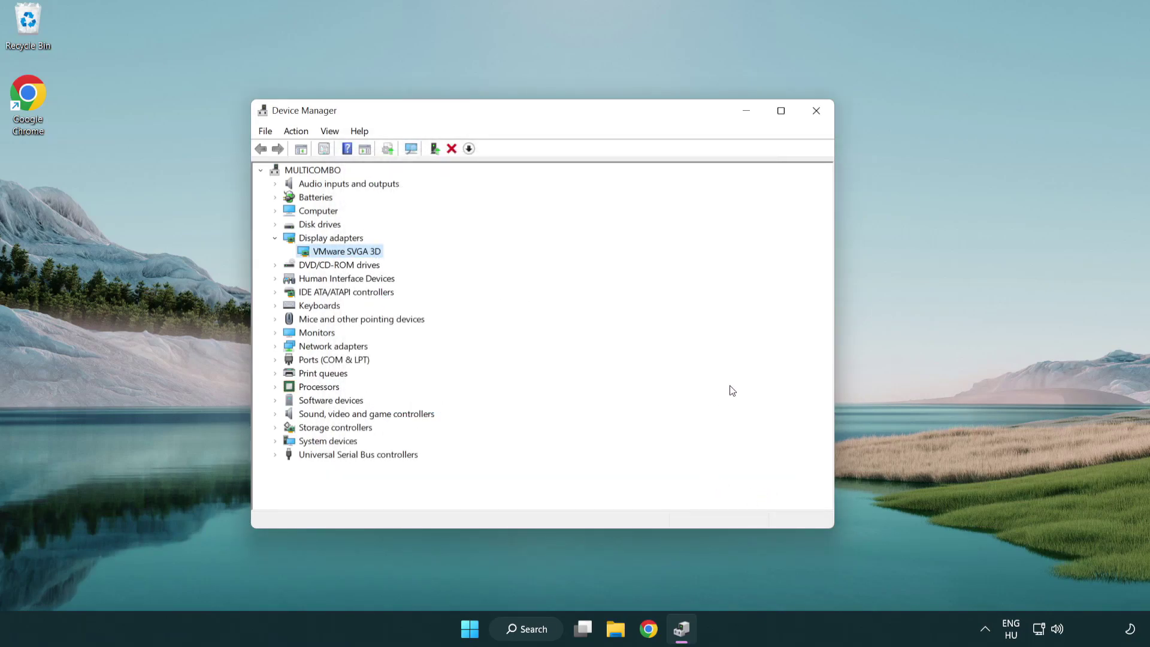
Close Device Manager and open Windows Update settings through a search for 'update'
left_click(818, 113)
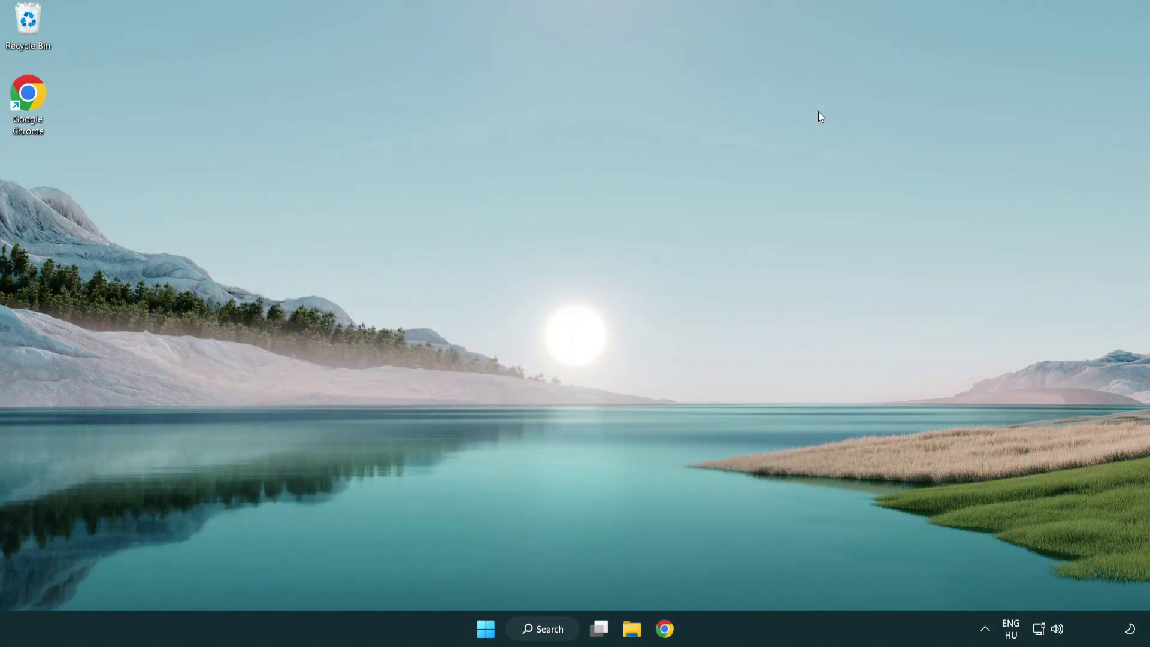
left_click(553, 626)
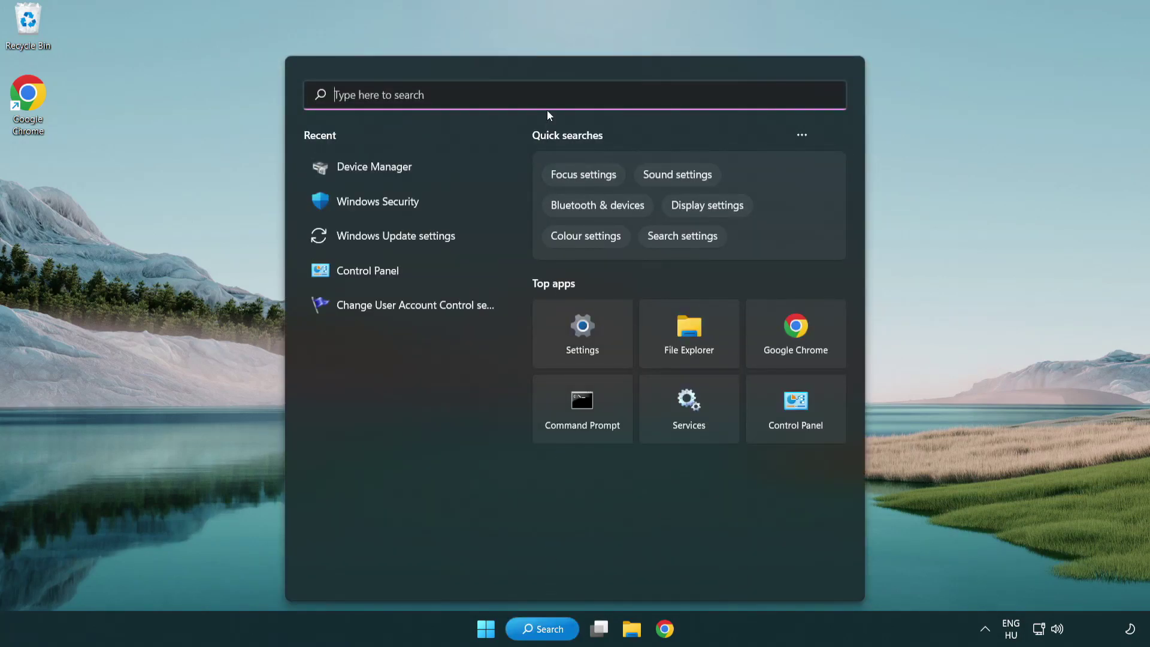
type("update")
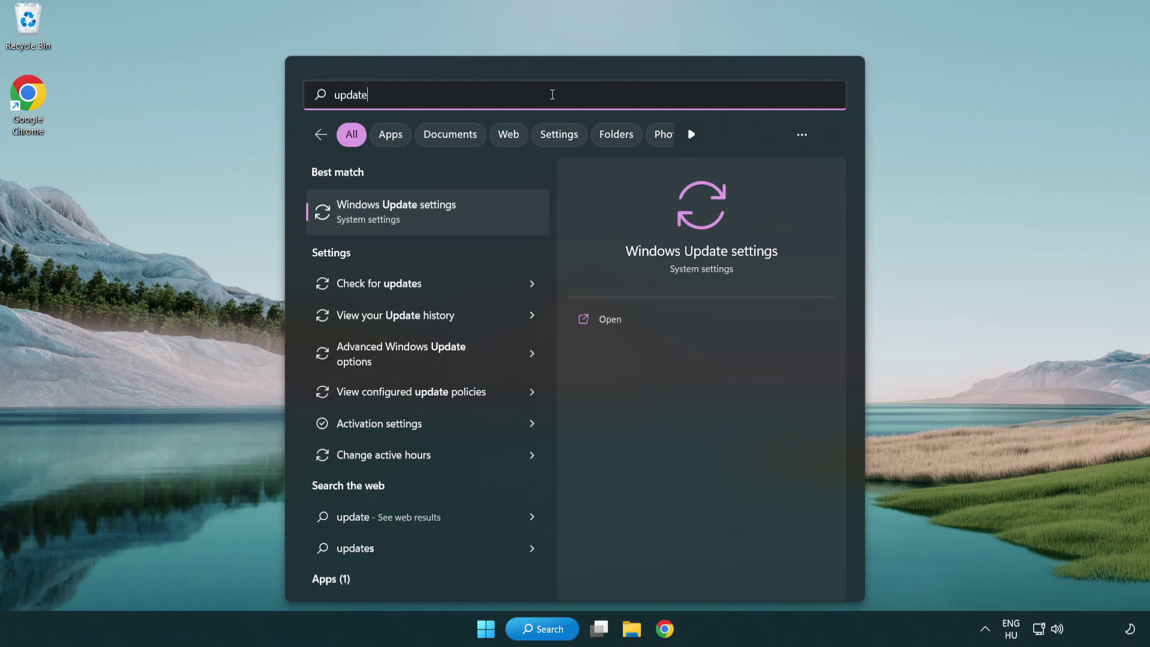
left_click(449, 221)
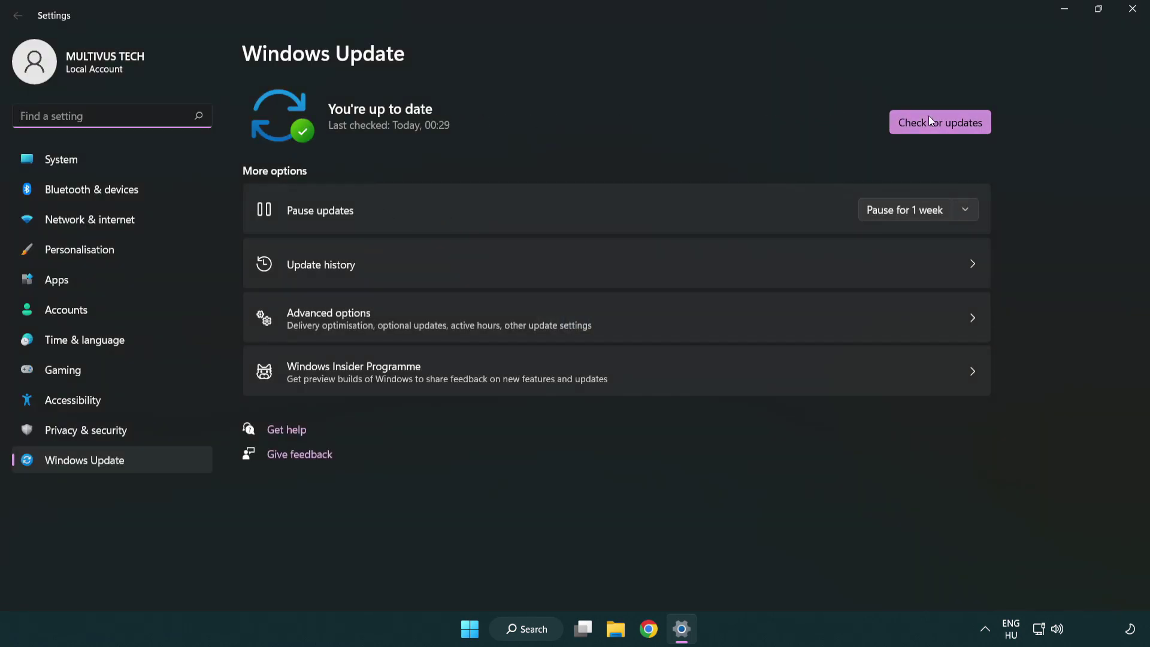
Check for updates, confirm 'You're up to date', and close Settings
left_click(961, 130)
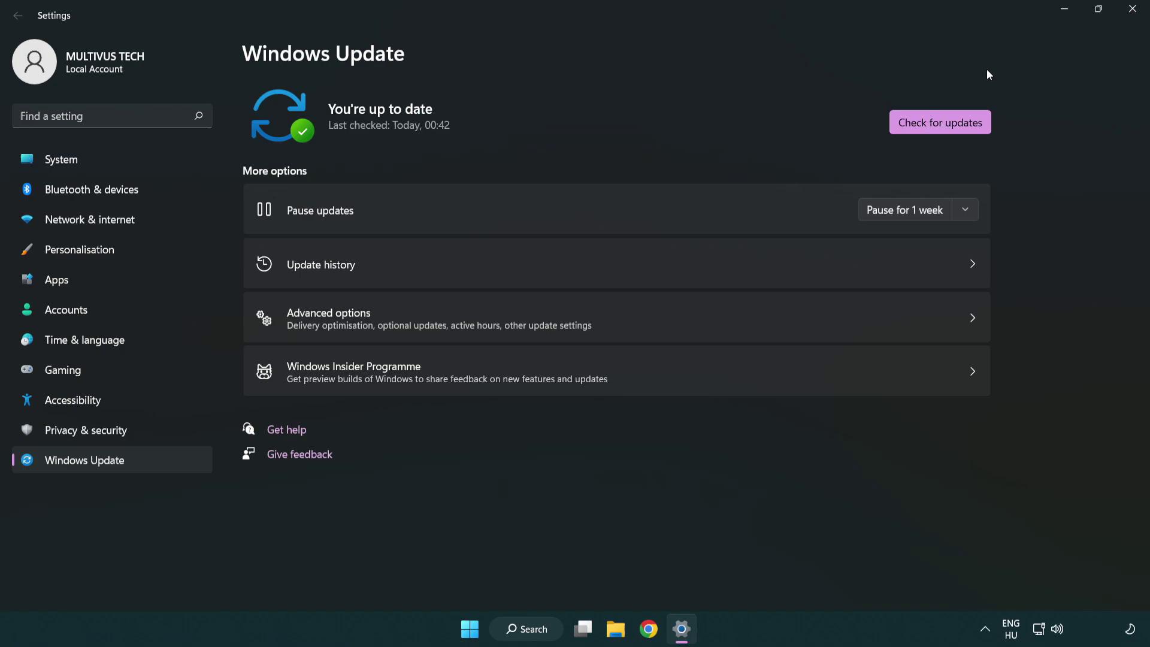
left_click(1129, 18)
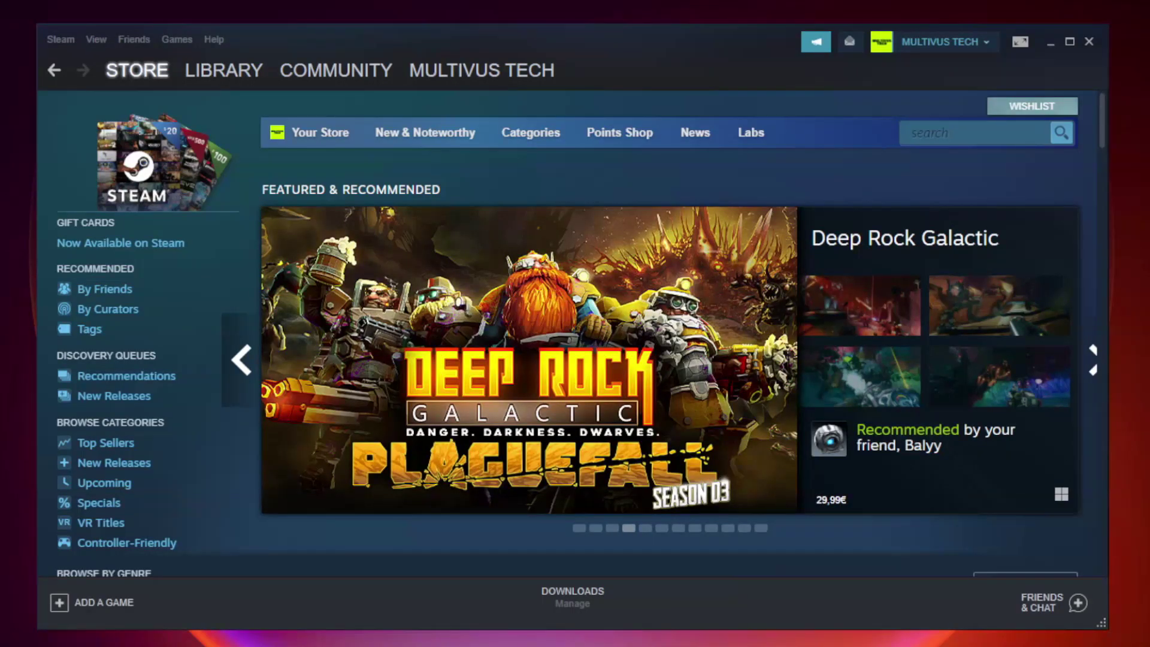
In Steam's Library, select YOUR NOT WORKING GAME and bring up its options
mouse_move(248, 81)
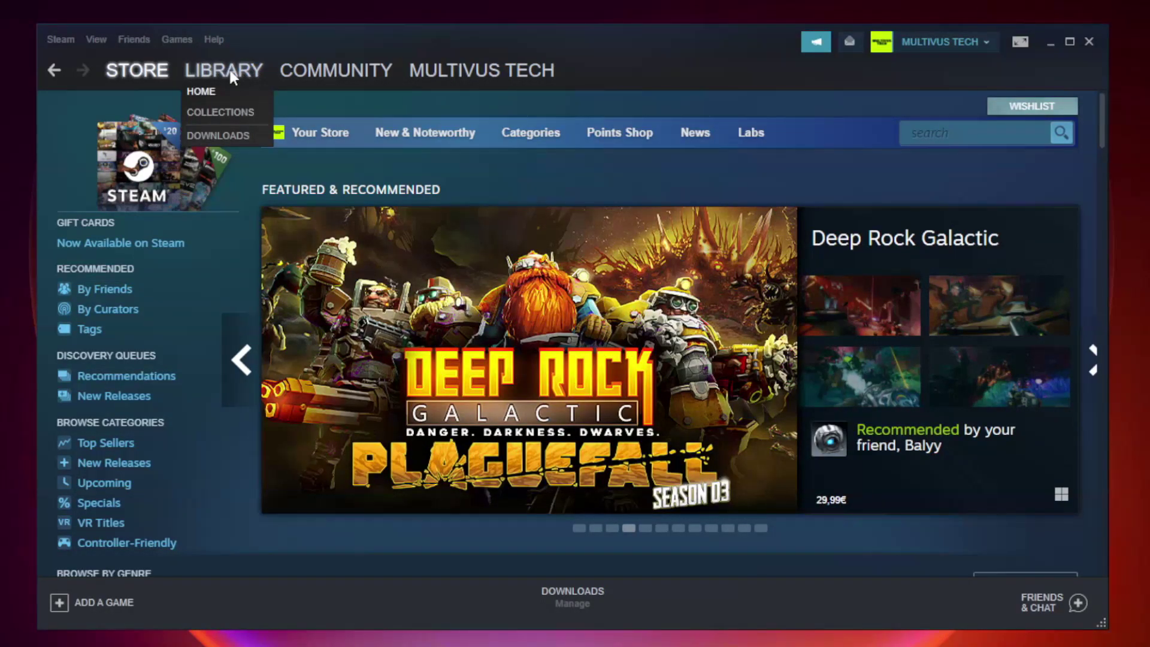
left_click(233, 77)
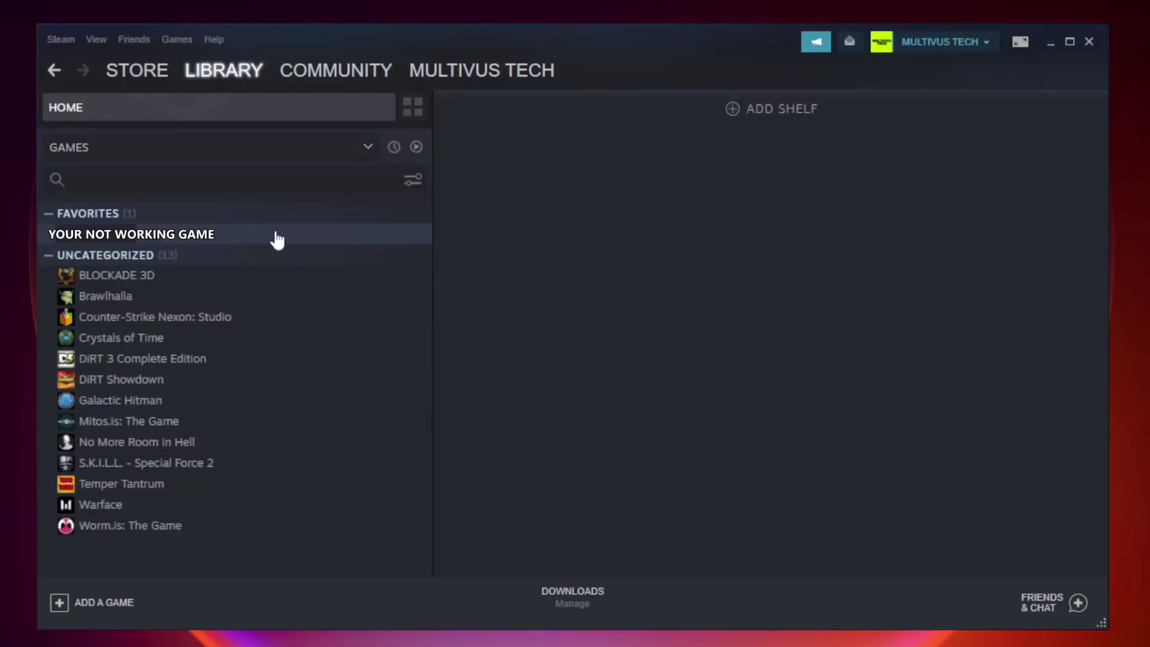
left_click(248, 235)
right_click(248, 236)
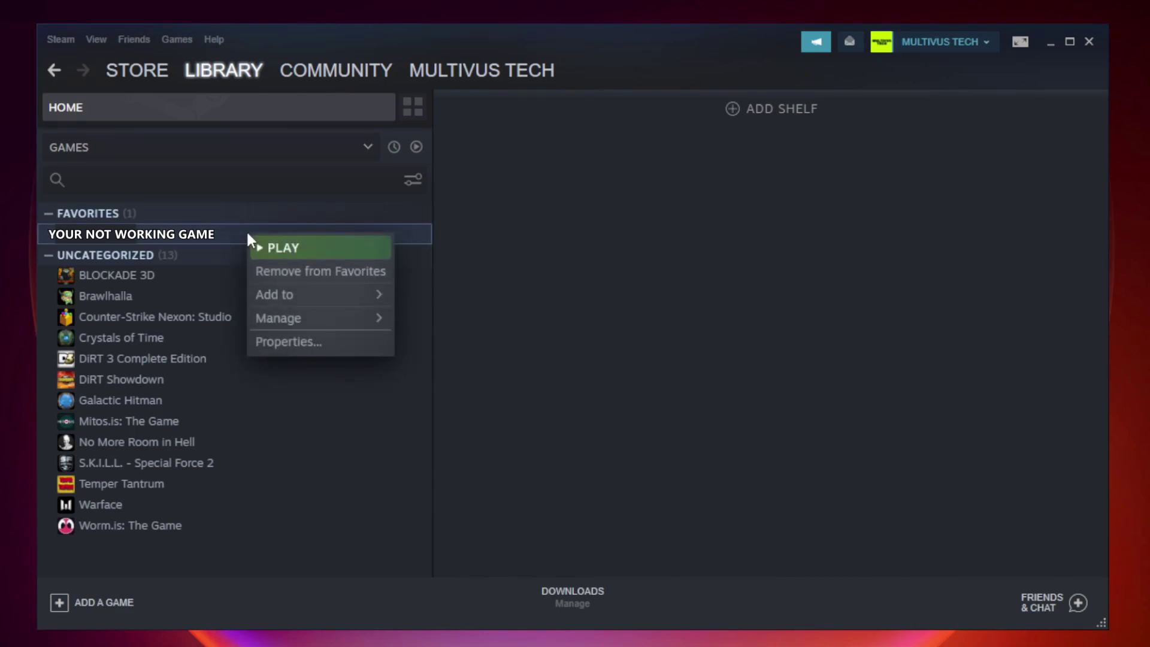
Verify the game's files from Properties > Local Files, validating all 9192 files
left_click(317, 340)
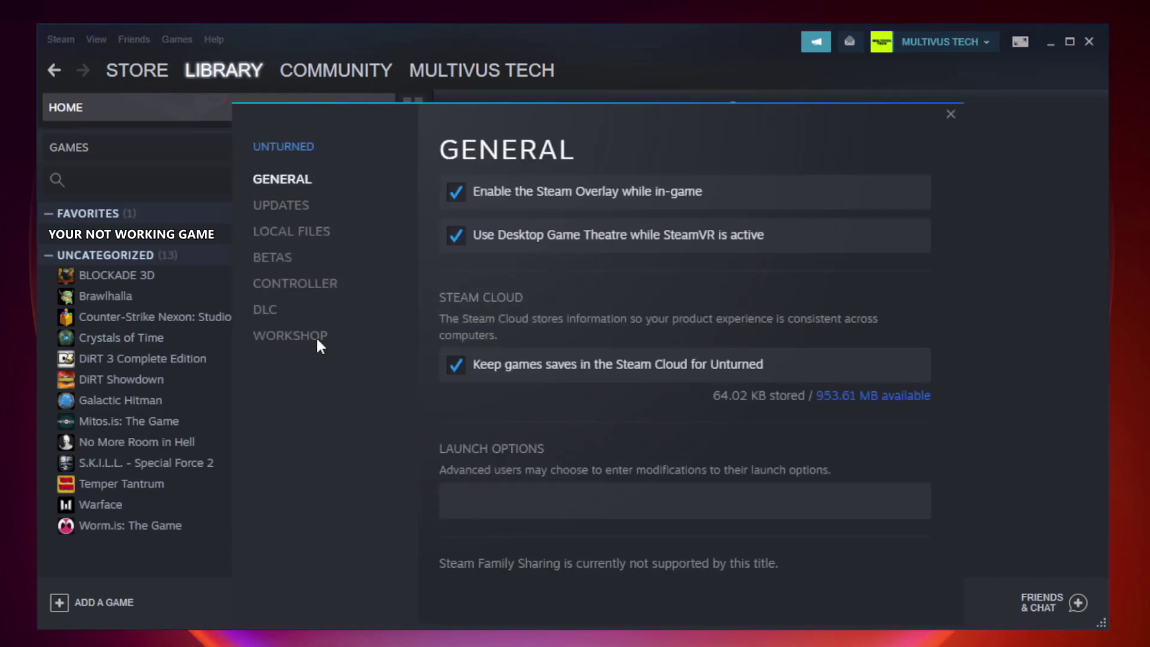
left_click(305, 236)
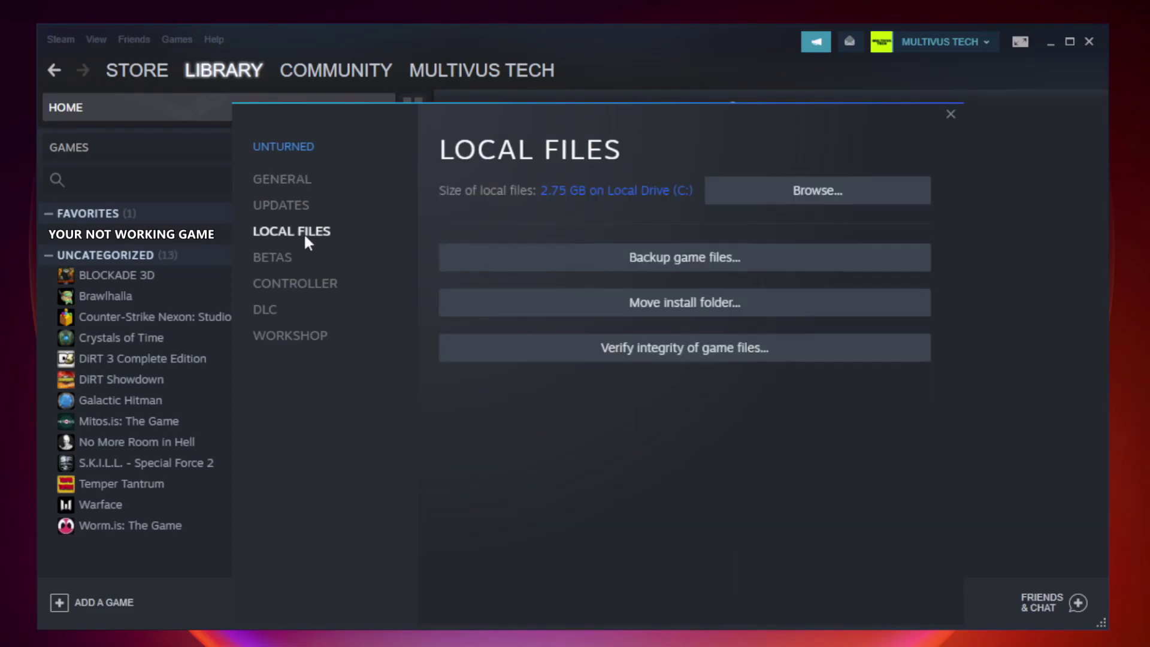
left_click(695, 352)
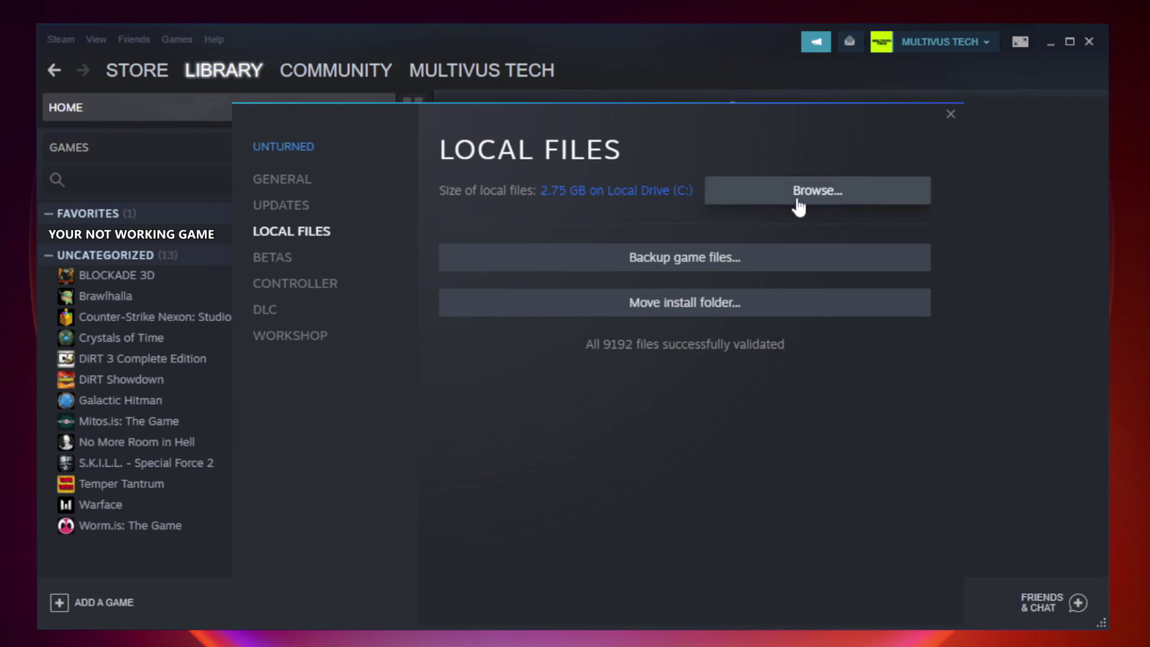
Browse the game's install folder under Steam\steamapps\common and bring up its shortcut's options
left_click(822, 204)
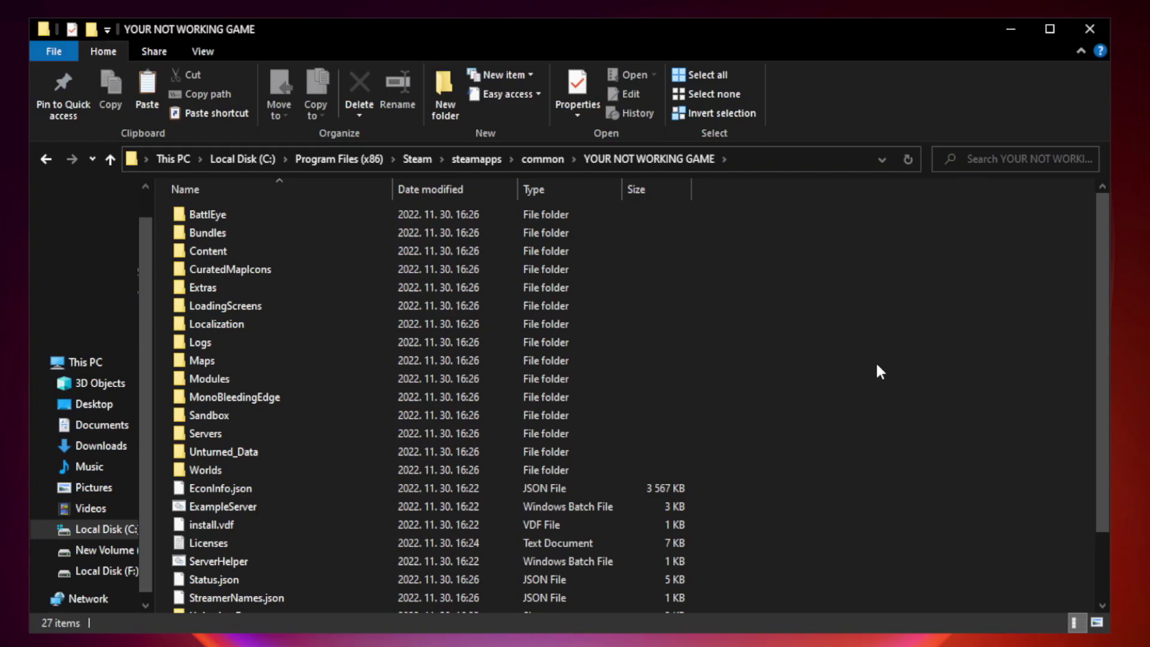
left_click_drag(1104, 314, 1105, 414)
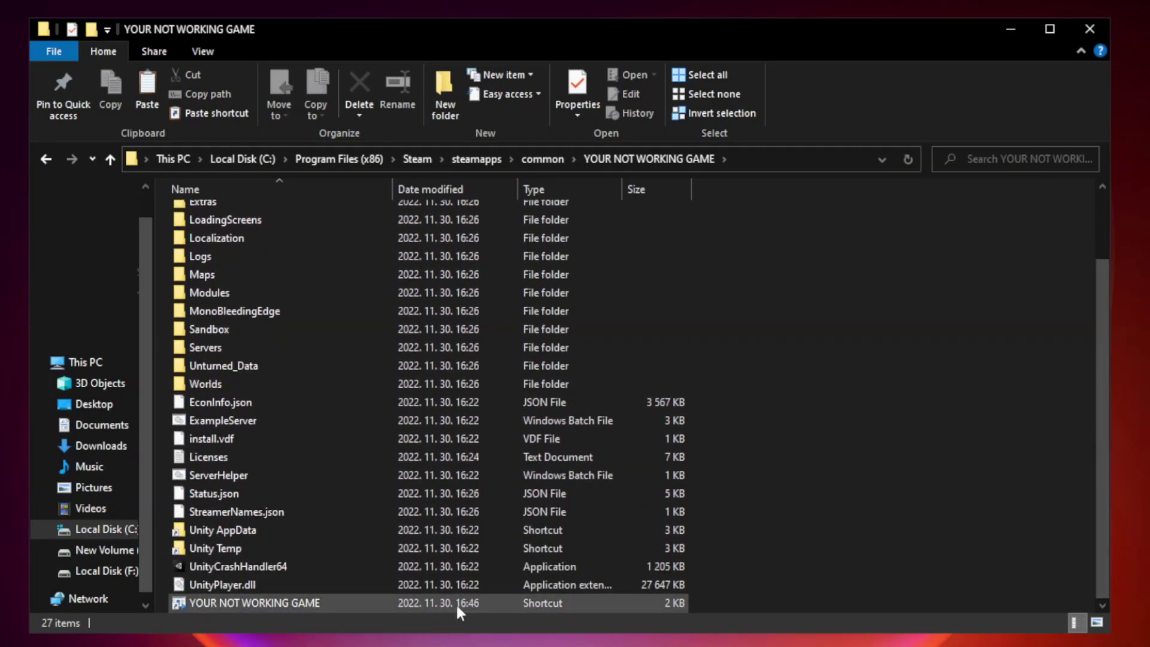
left_click(397, 604)
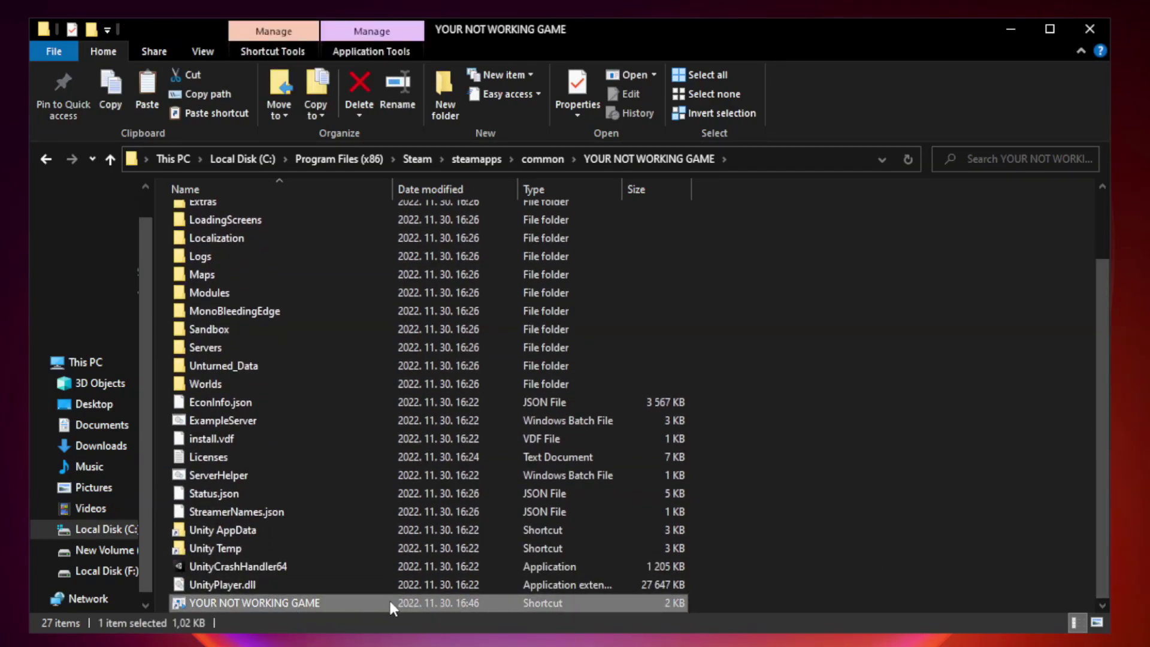
right_click(390, 604)
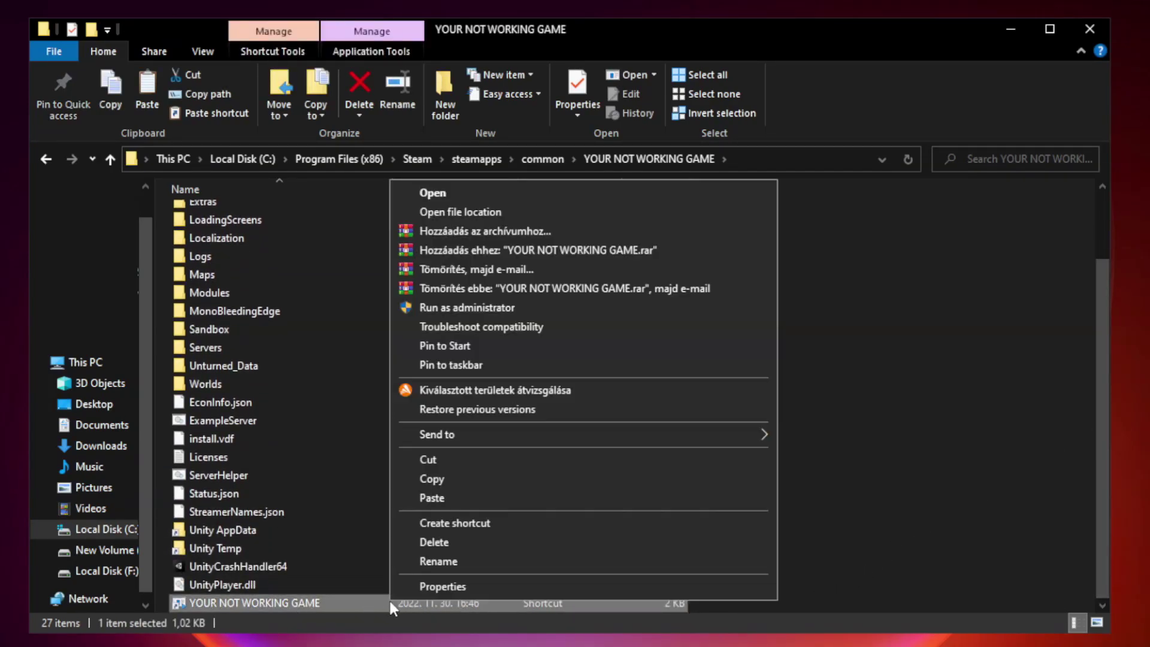
Set the game shortcut to Windows 8 compatibility mode with fullscreen optimizations disabled, and apply
left_click(579, 587)
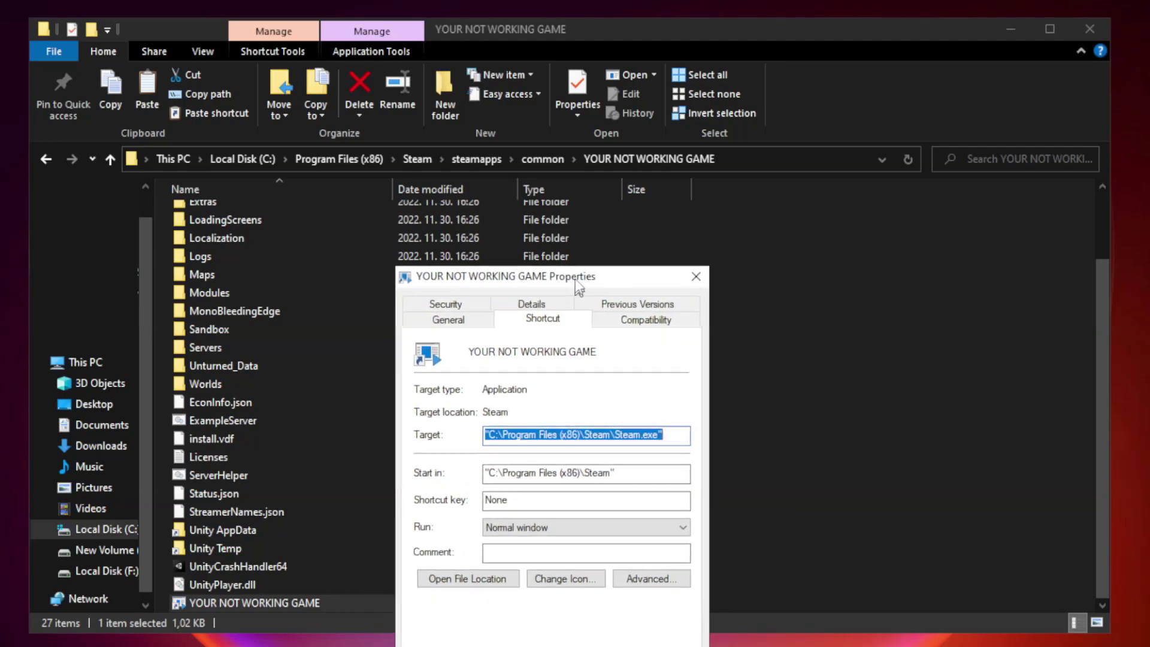
left_click_drag(572, 317, 571, 130)
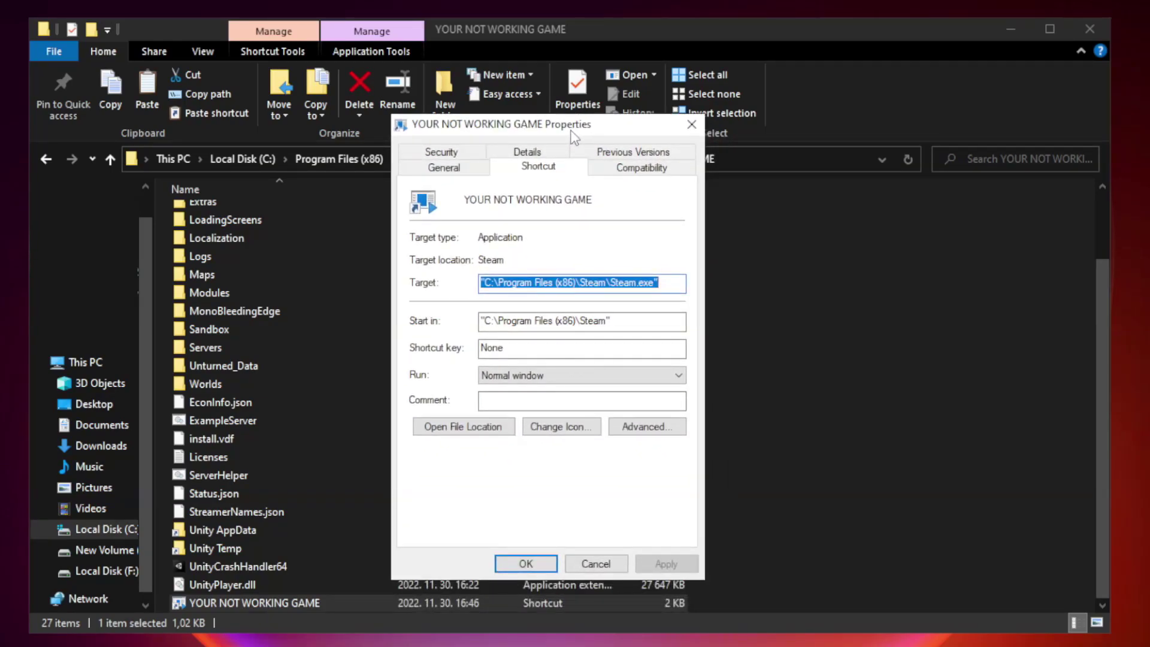
left_click(639, 175)
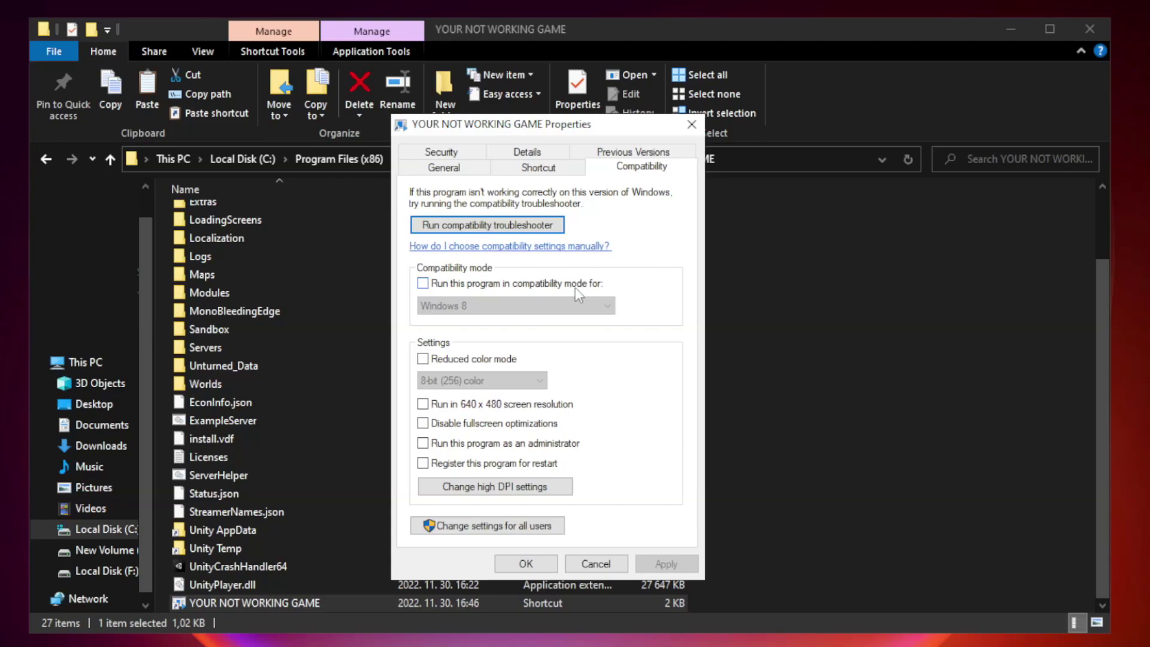
left_click(456, 285)
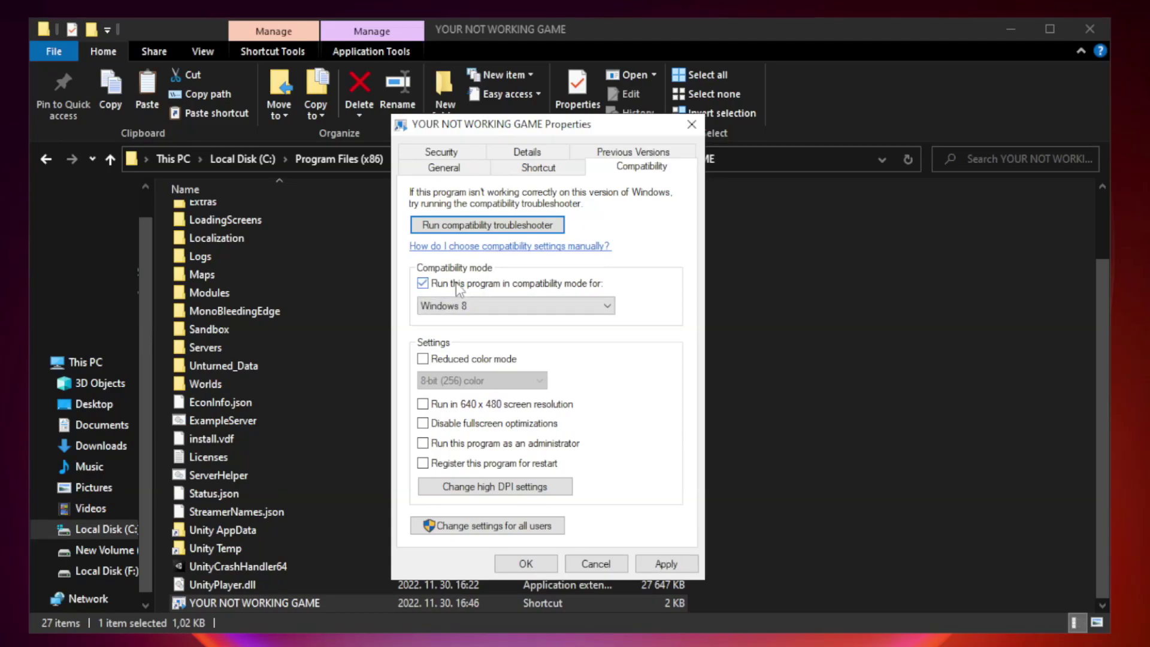
left_click(491, 304)
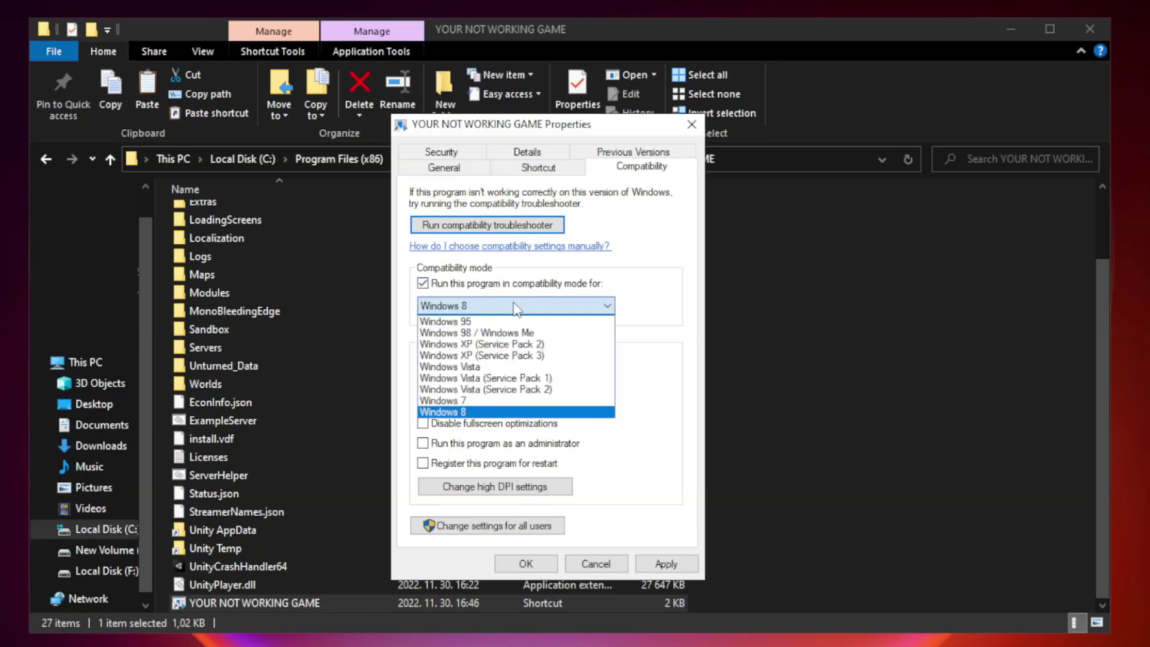
left_click(486, 412)
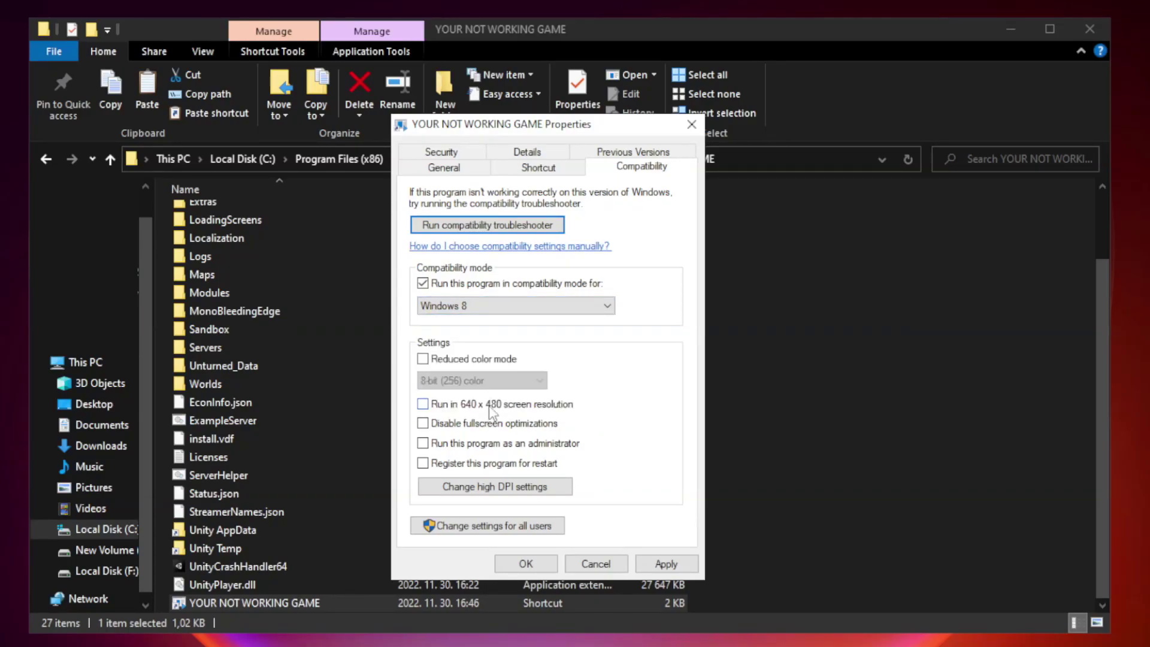
left_click(450, 427)
left_click(665, 565)
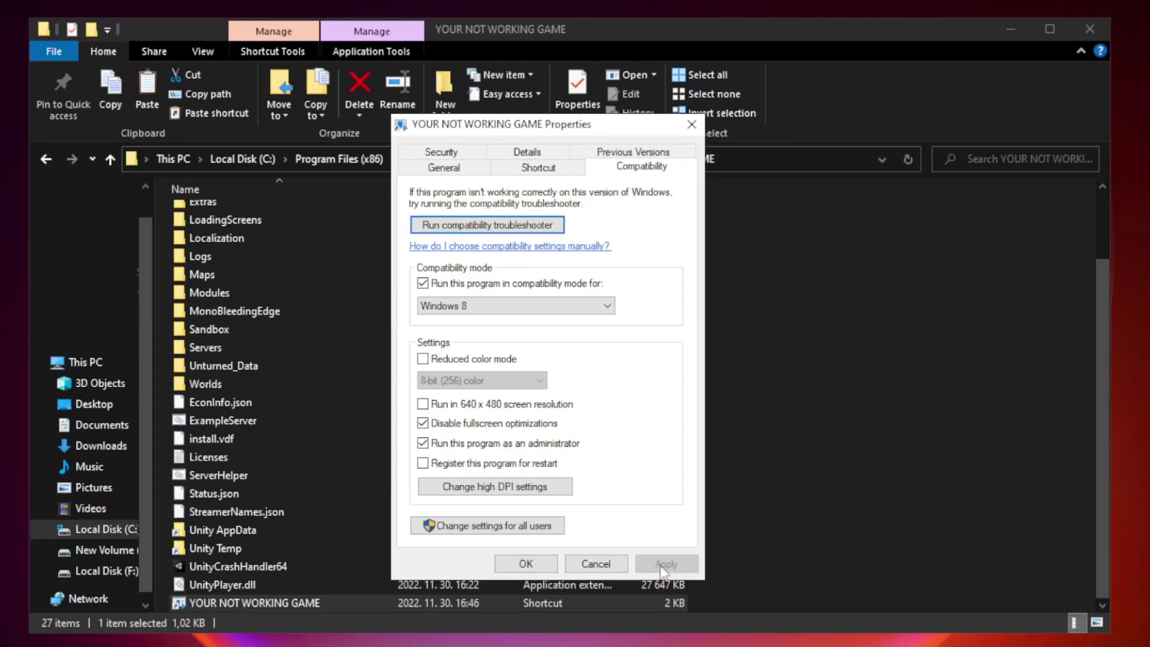
left_click(525, 565)
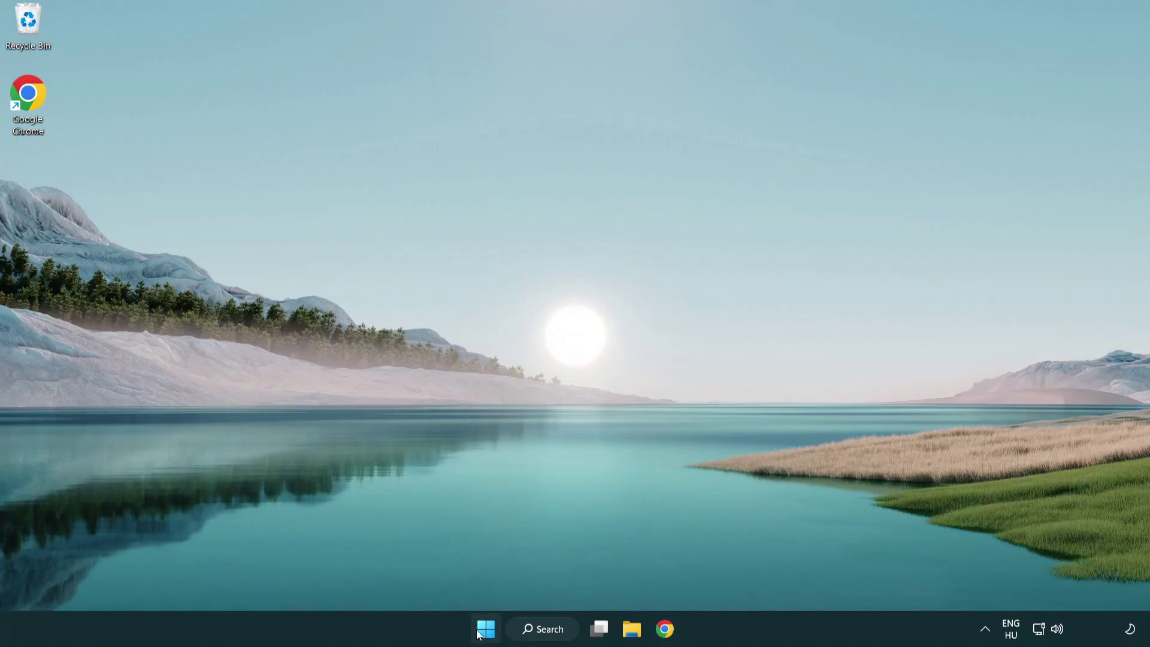
Open Task Manager's startup apps and disable Terminal and Phone Link
right_click(486, 633)
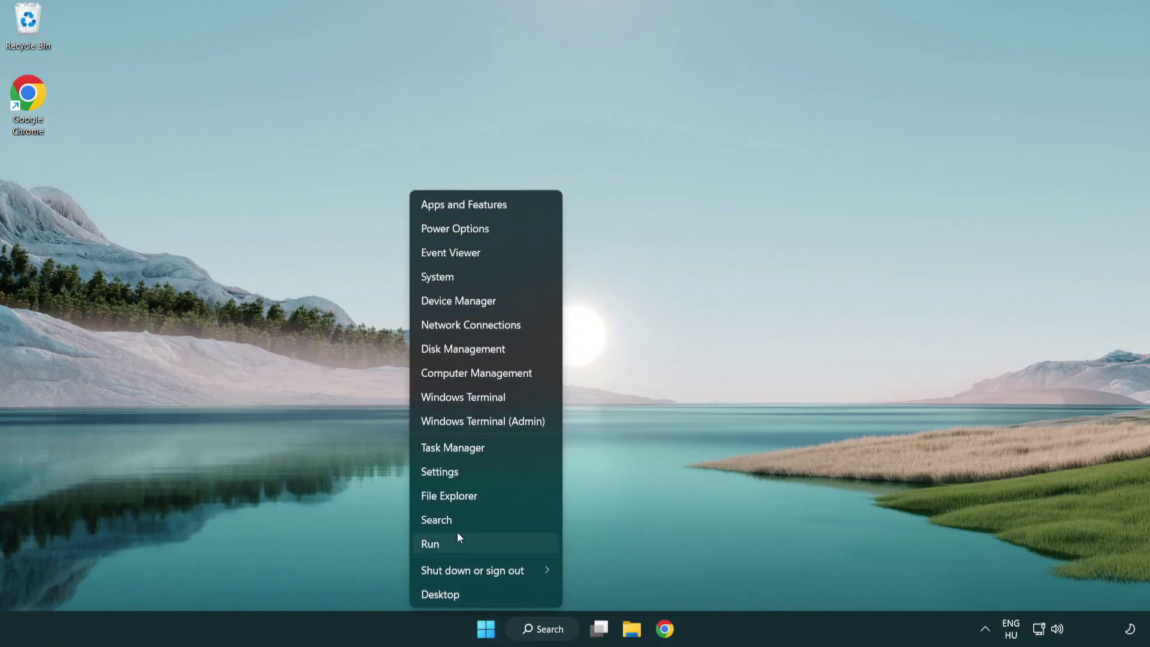
left_click(509, 454)
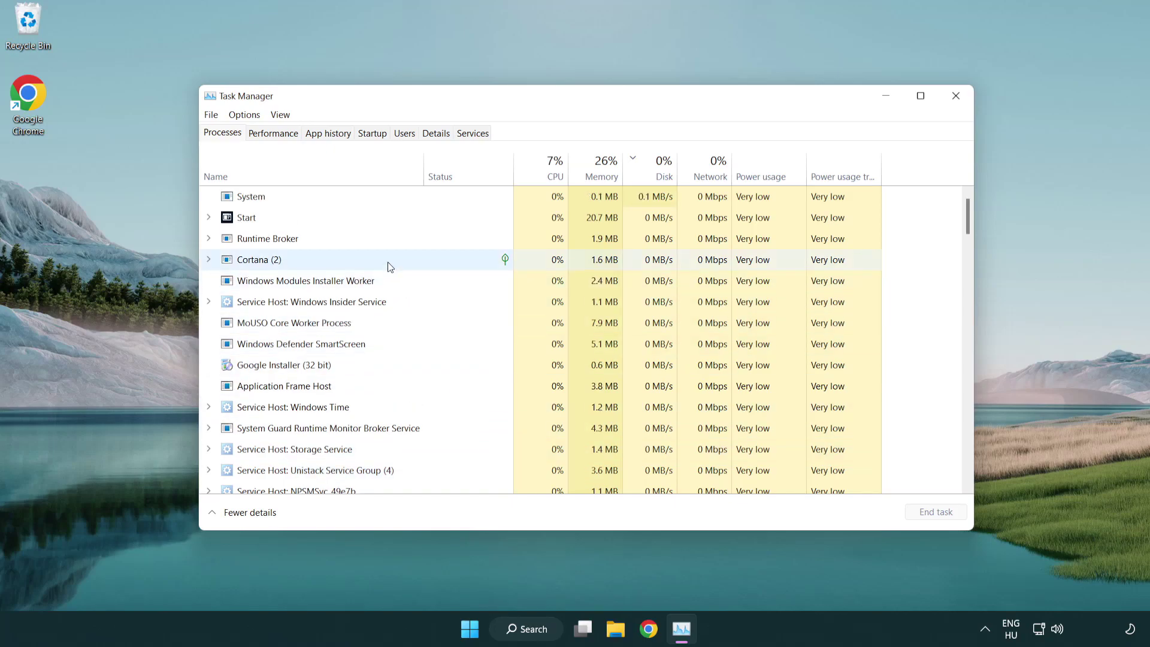
left_click(374, 134)
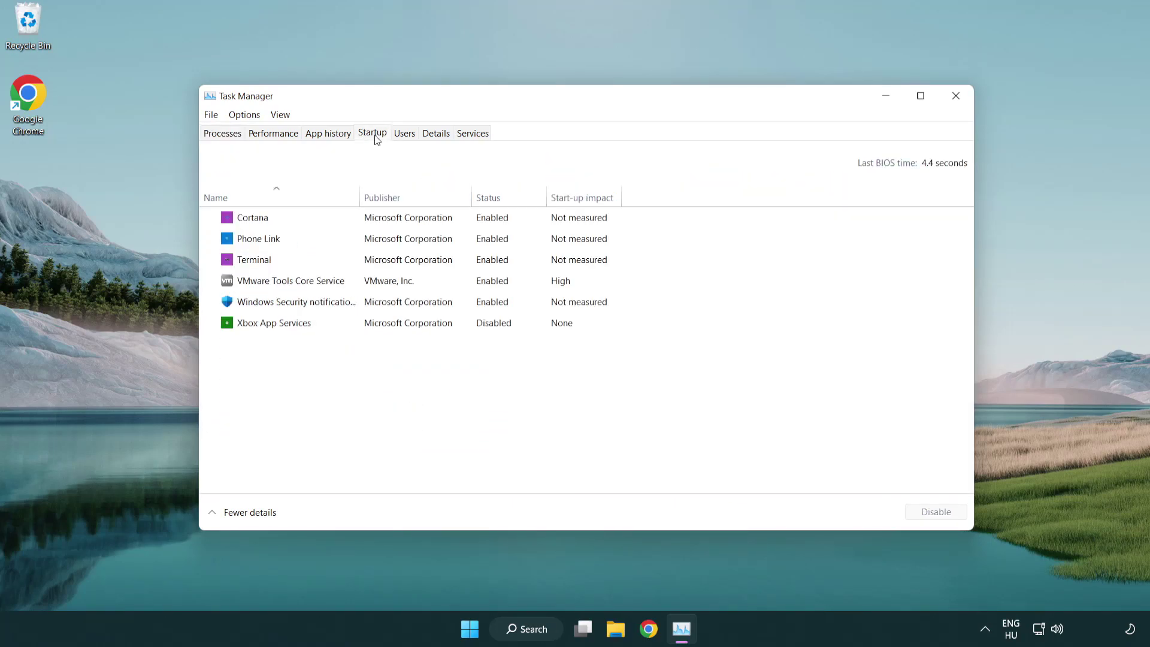
left_click(376, 262)
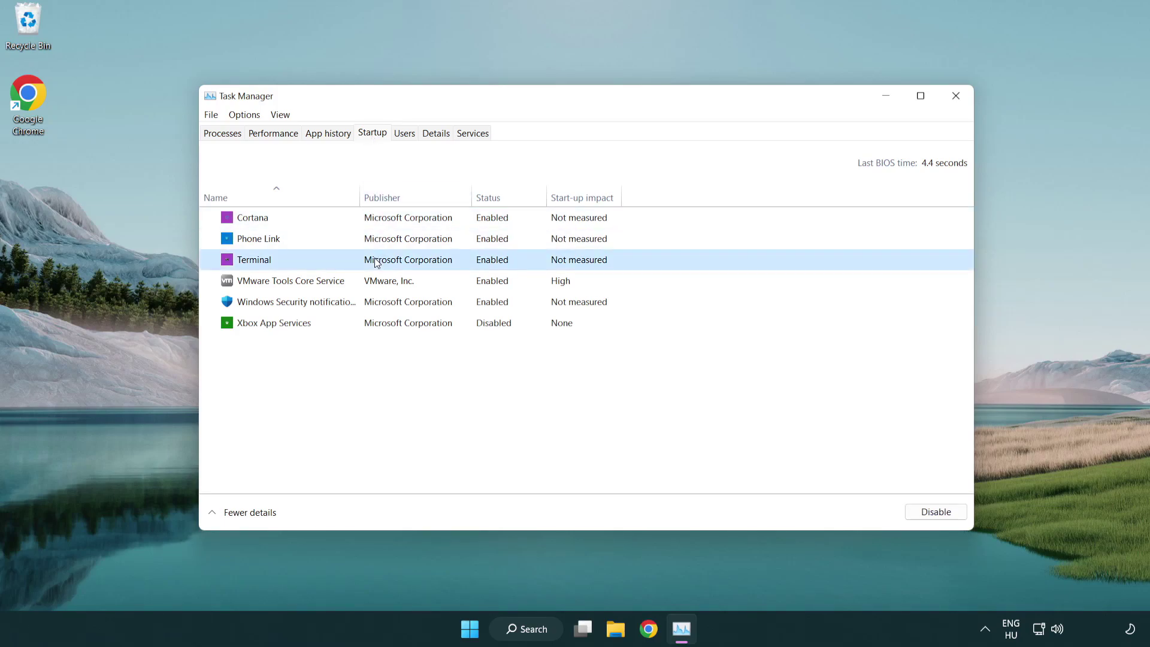
left_click(916, 511)
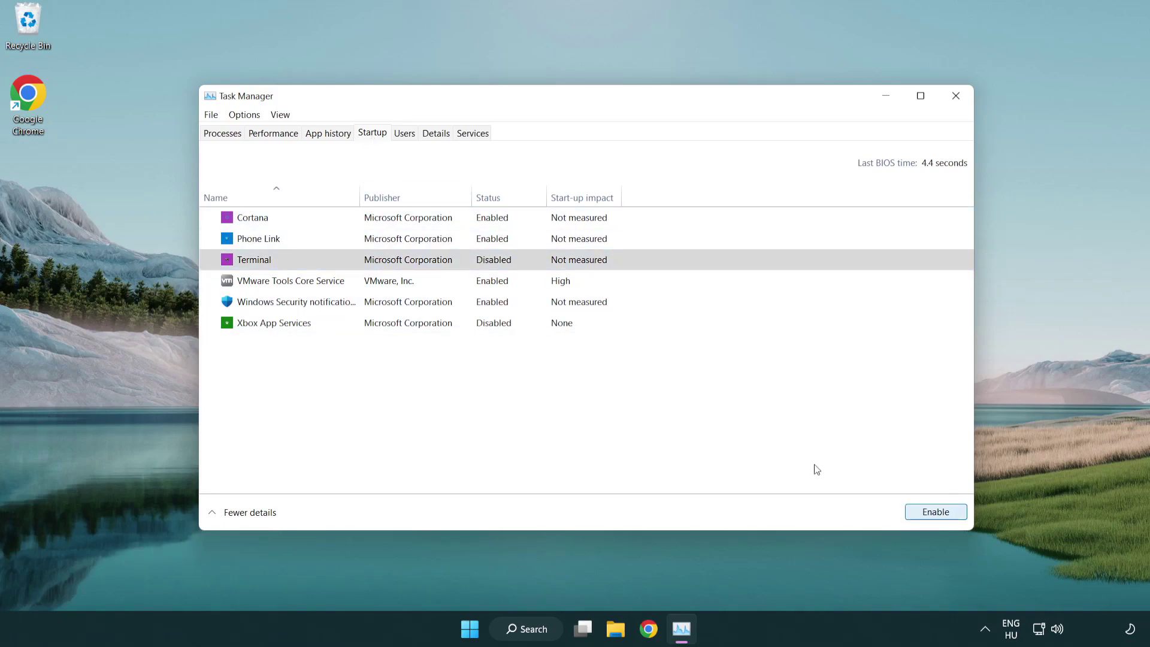
left_click(478, 241)
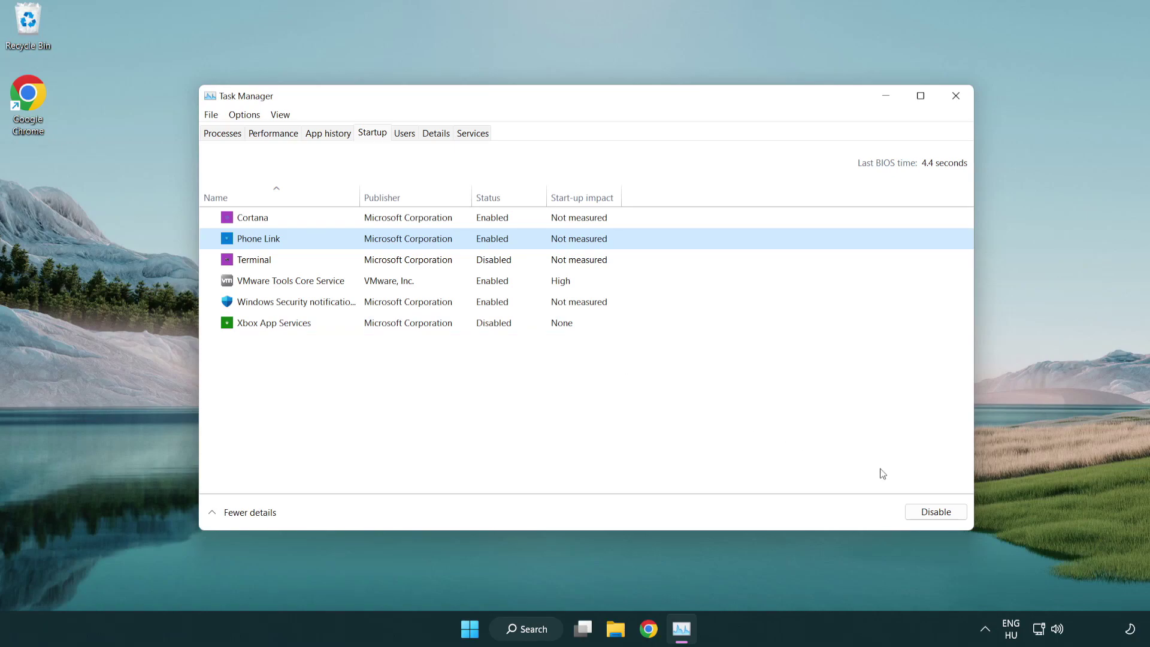
left_click(935, 513)
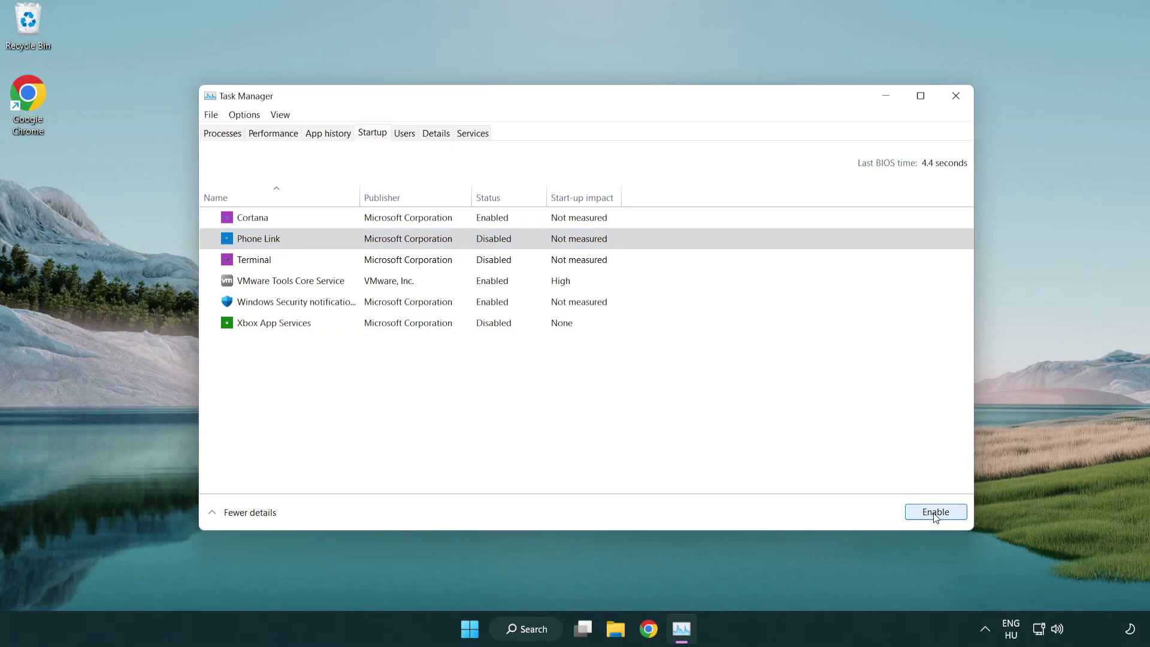
Disable Cortana and Windows Security notifications at startup, then close Task Manager
left_click(411, 224)
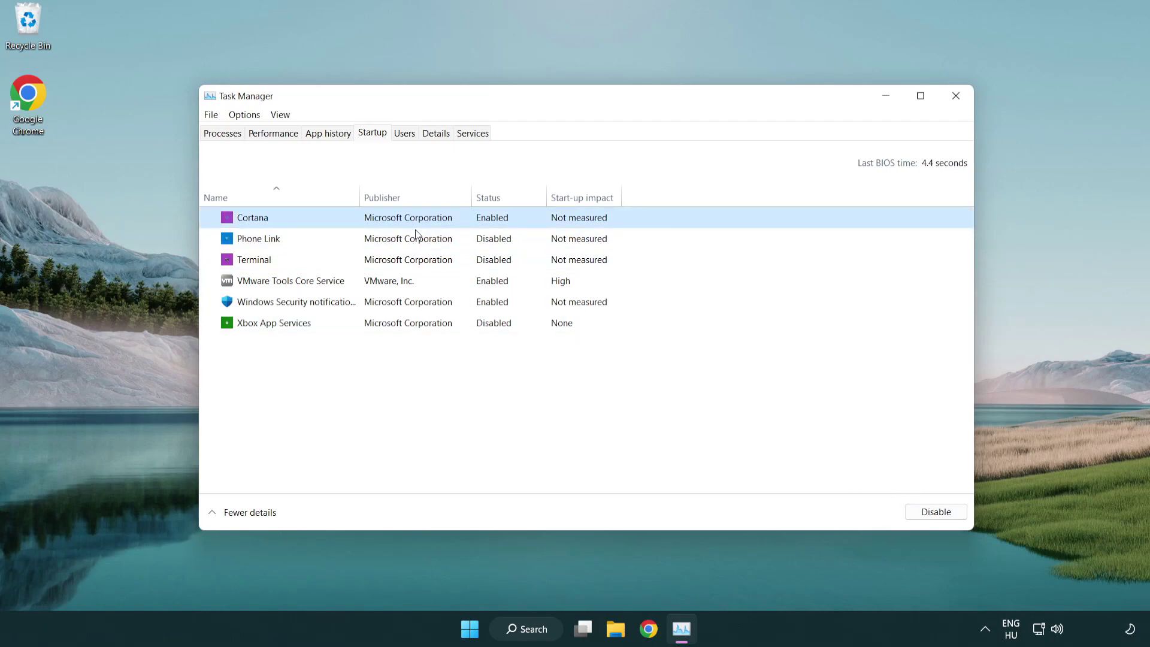
left_click(911, 511)
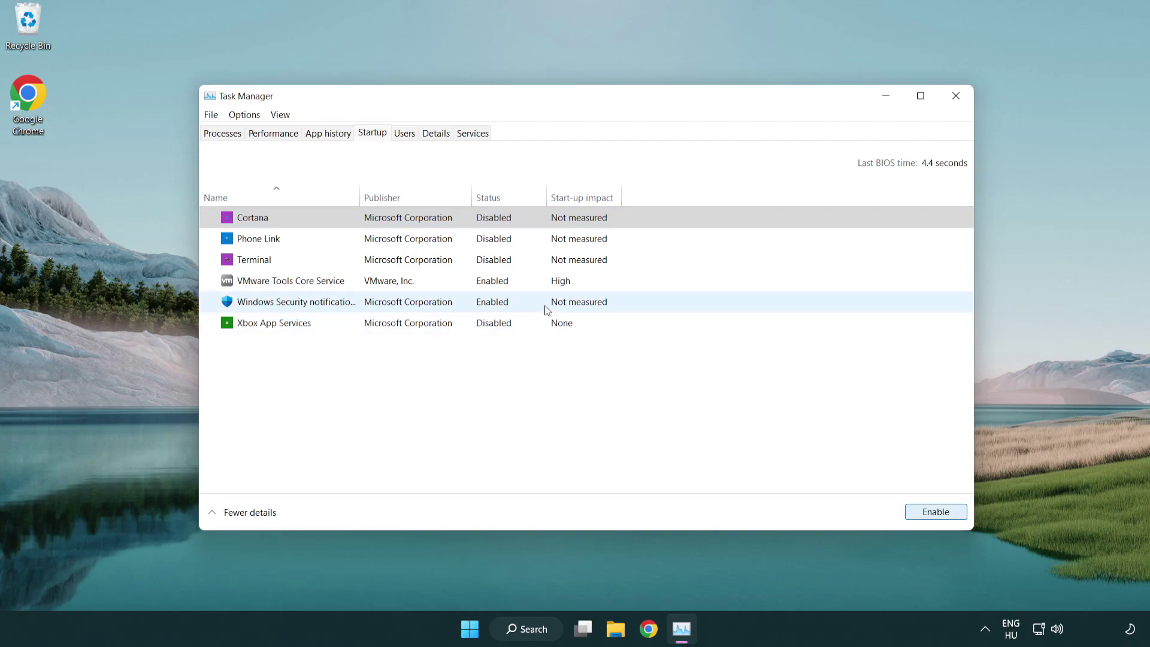
left_click(547, 310)
left_click(907, 510)
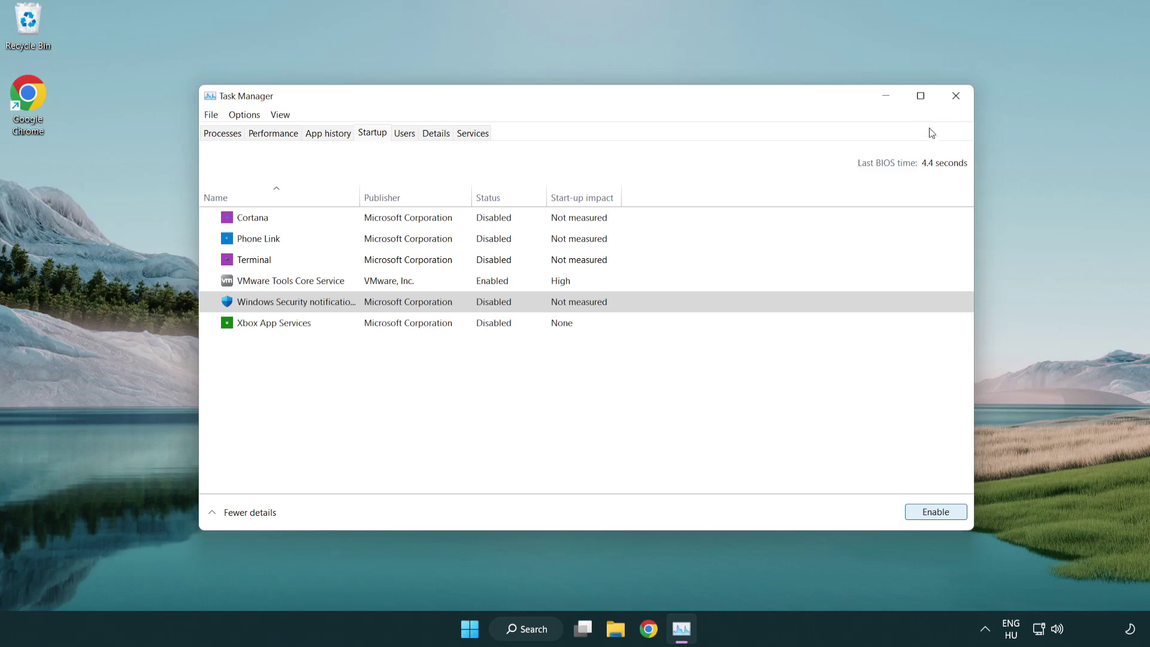
left_click(958, 97)
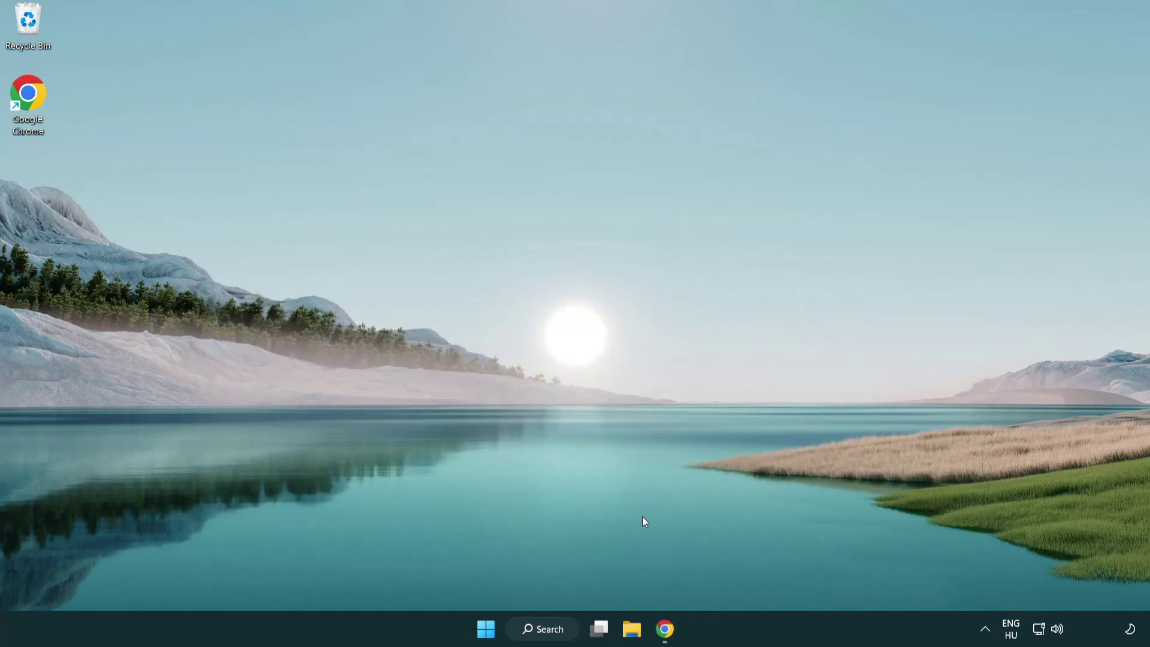
Return to Chrome's DirectX End-User Runtime page and start downloading dxwebsetup.exe
left_click(665, 629)
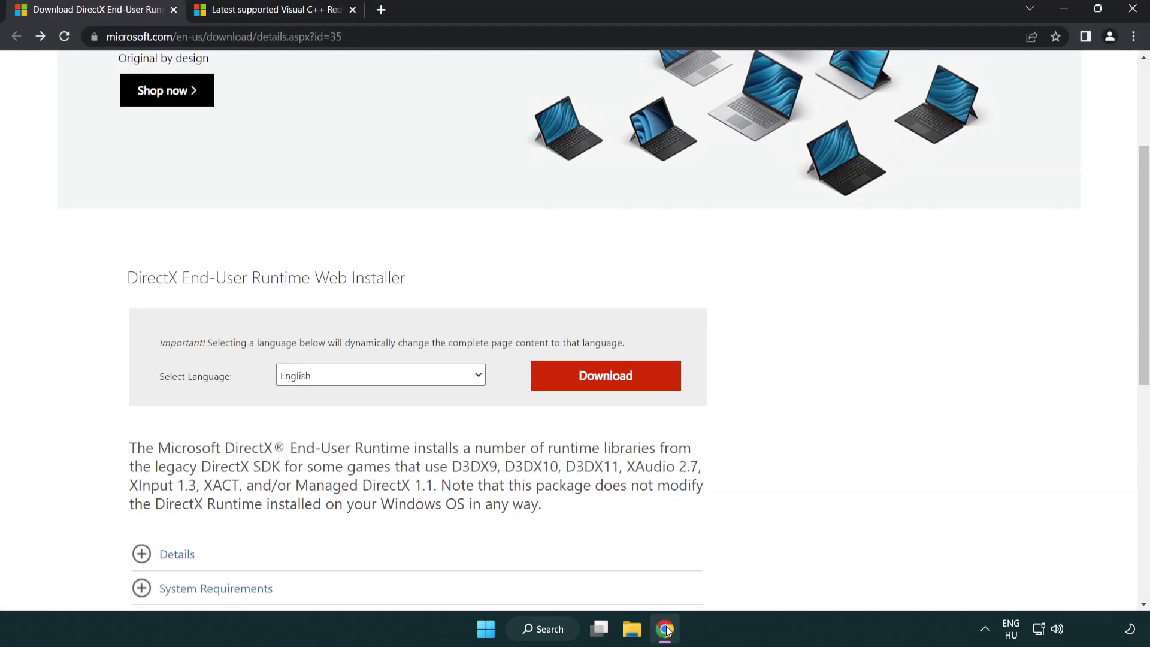
scroll(491, 534, "up", 4)
left_click(108, 37)
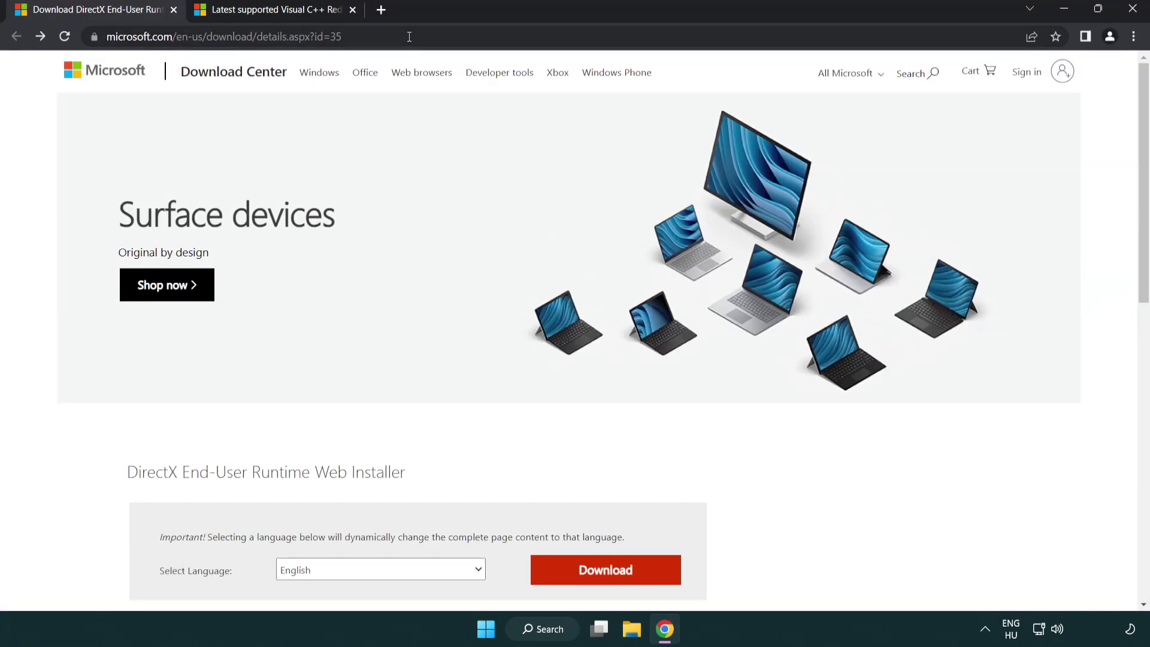
left_click(1101, 258)
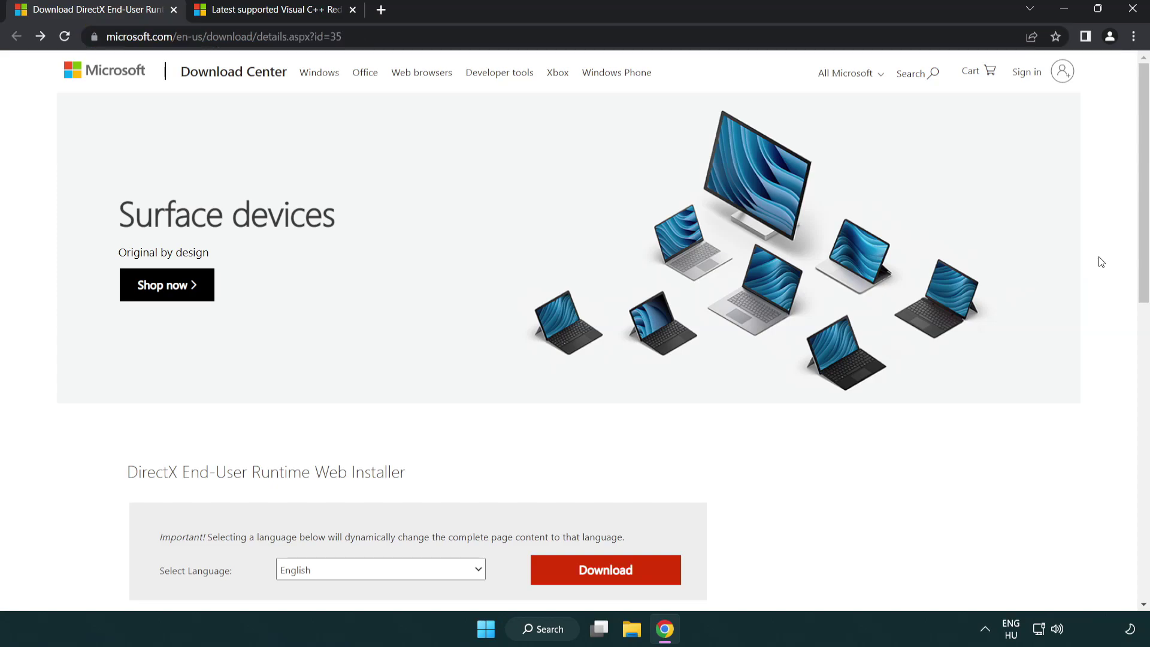
scroll(1131, 261, "down", 3)
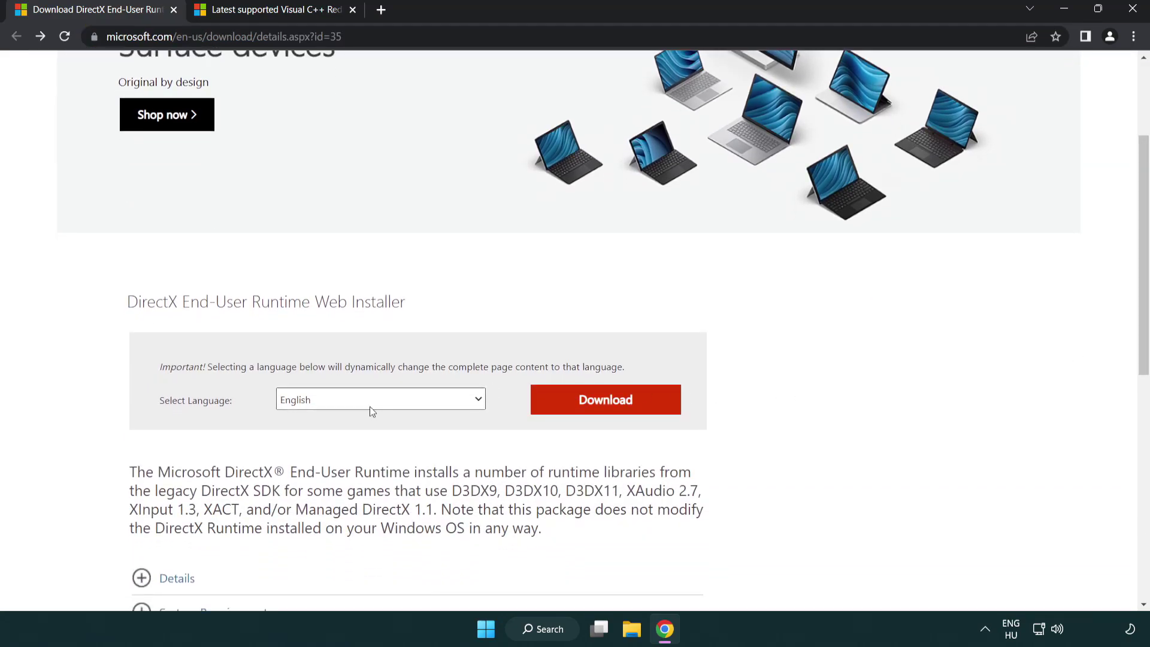
left_click(610, 412)
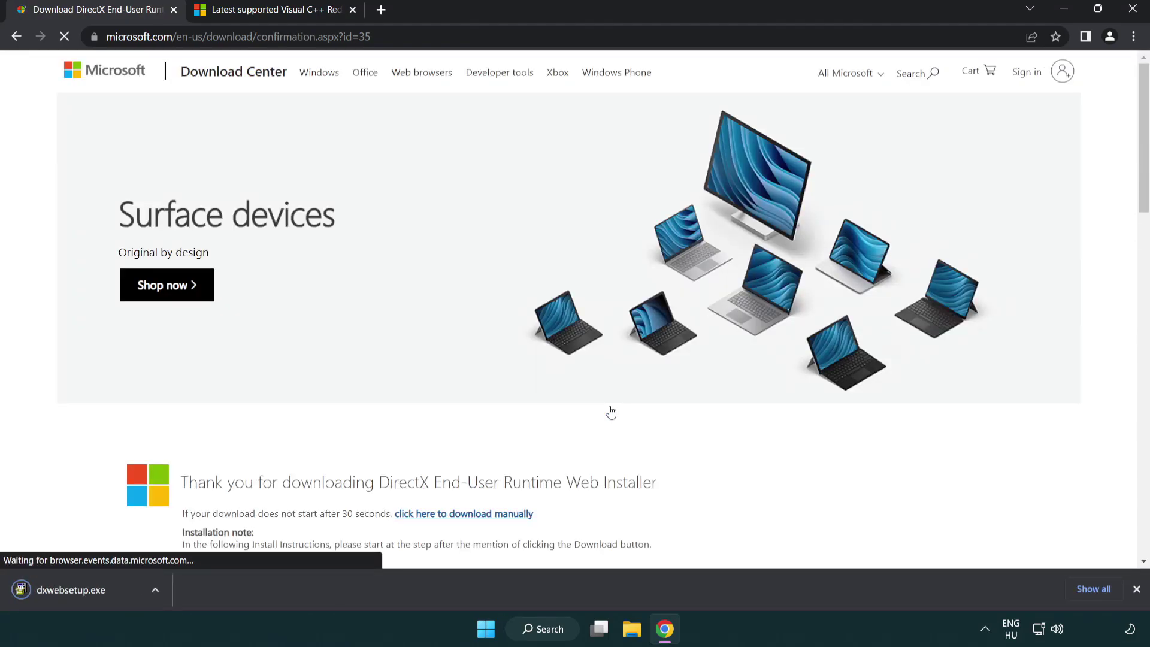
Run dxwebsetup.exe, centre the DirectX Setup window and accept the licence agreement
left_click(74, 592)
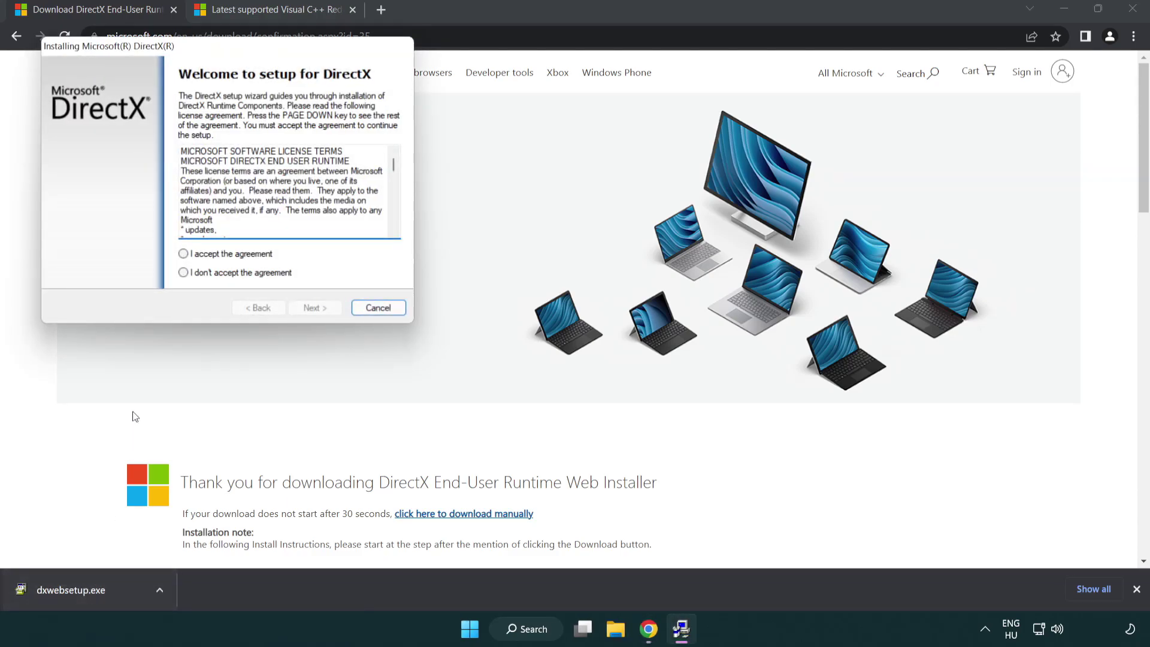
left_click_drag(175, 53, 507, 180)
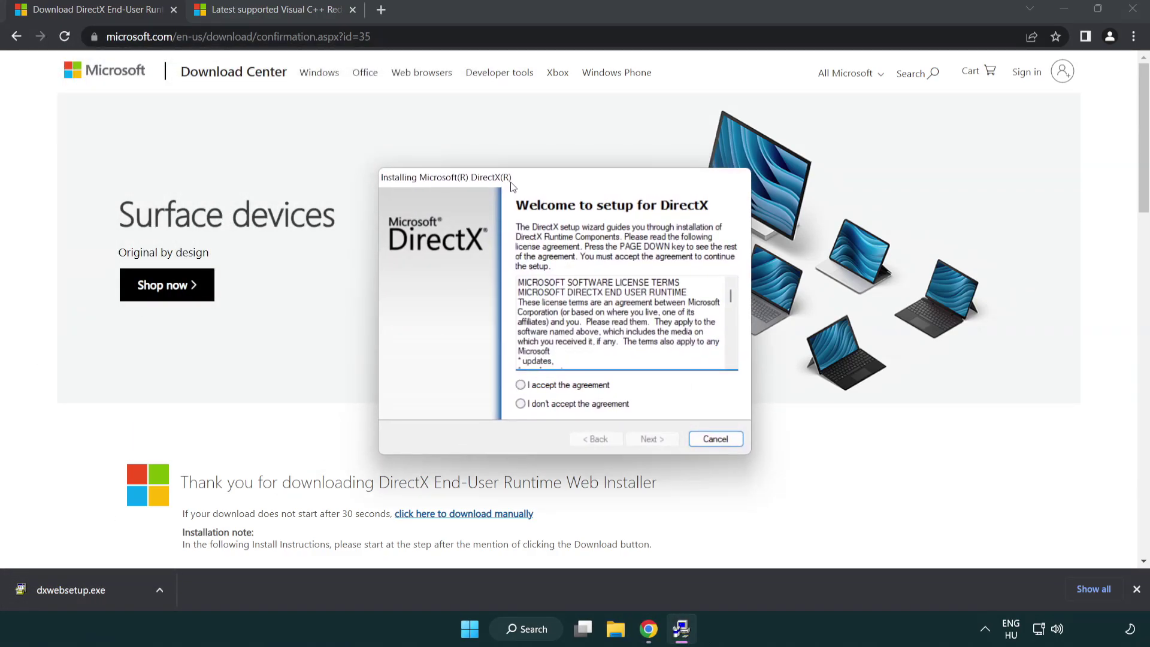
left_click_drag(726, 291, 723, 353)
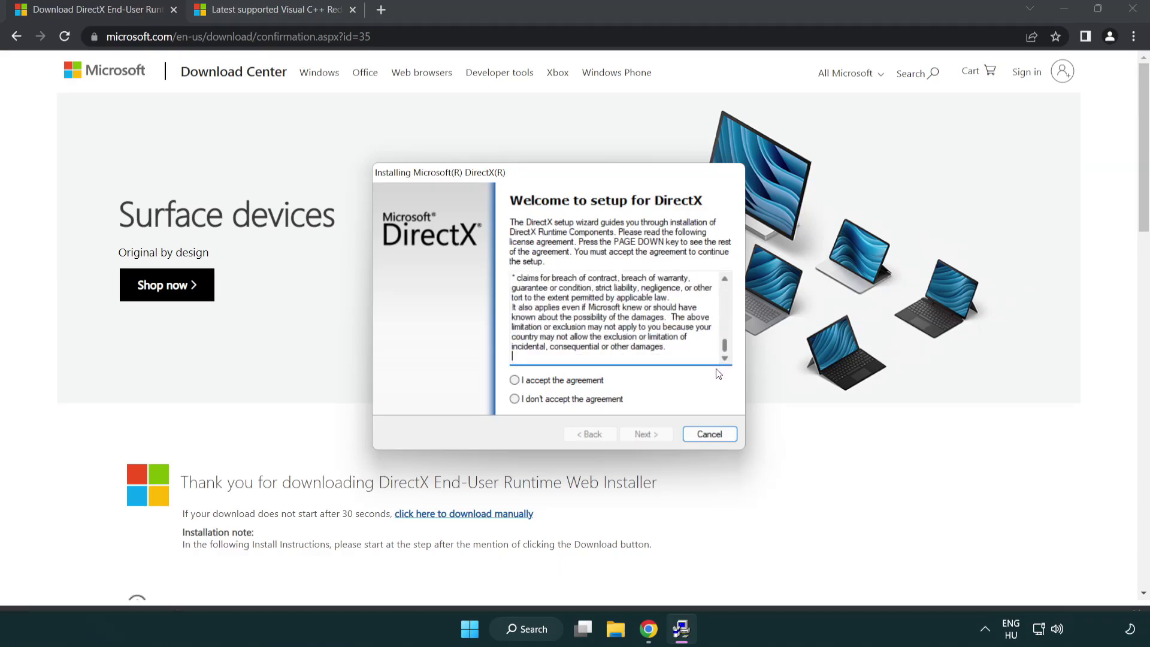
left_click(515, 381)
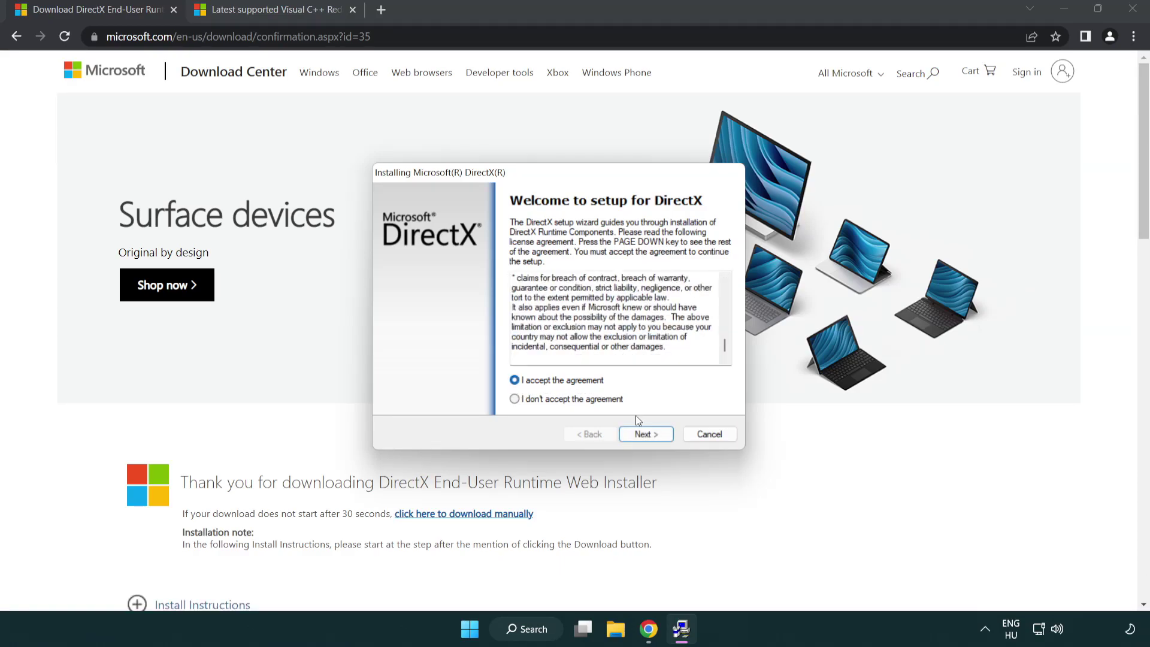
left_click(648, 437)
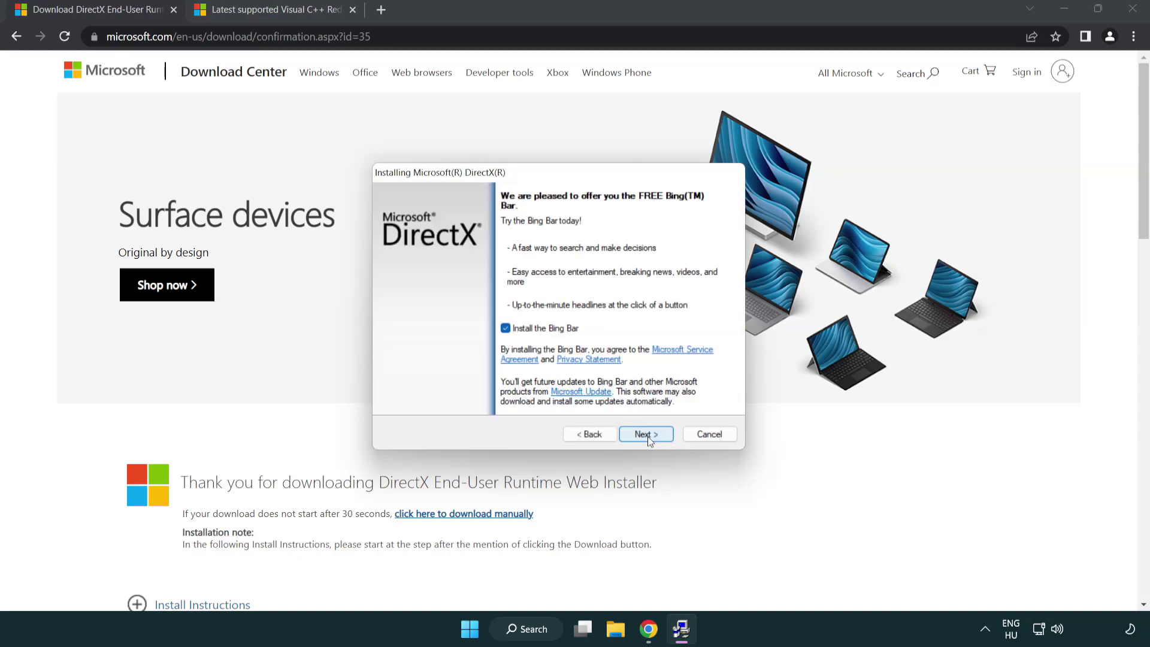
Decline the Bing Bar, install the DirectX components and finish the wizard
left_click(509, 332)
left_click(645, 435)
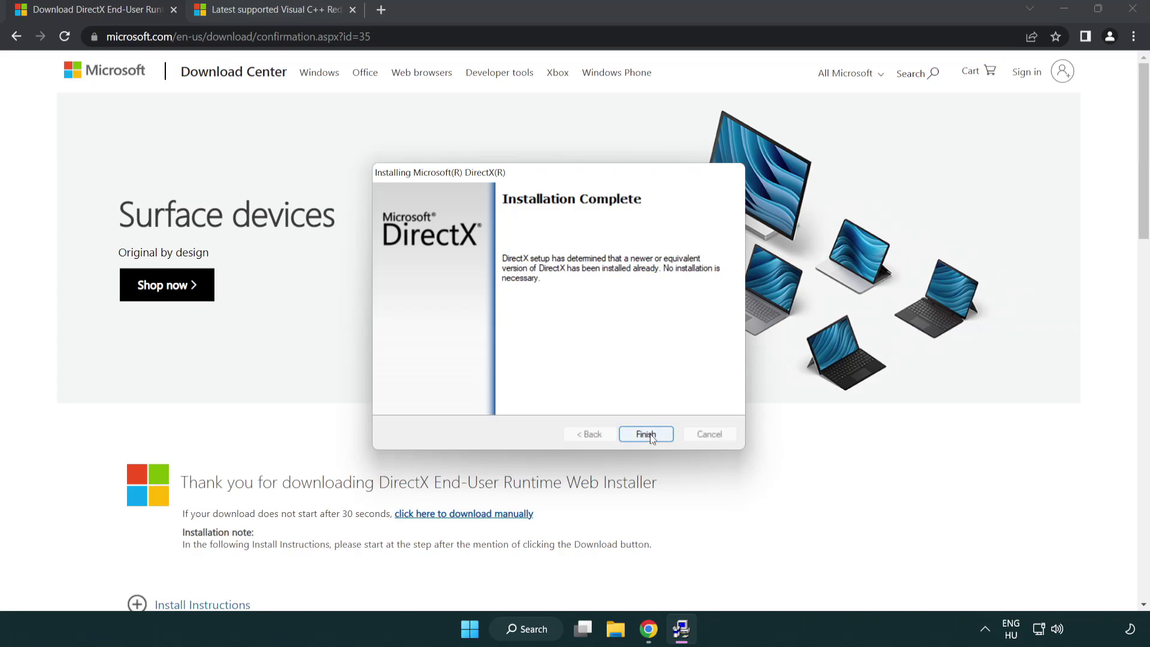
left_click(647, 430)
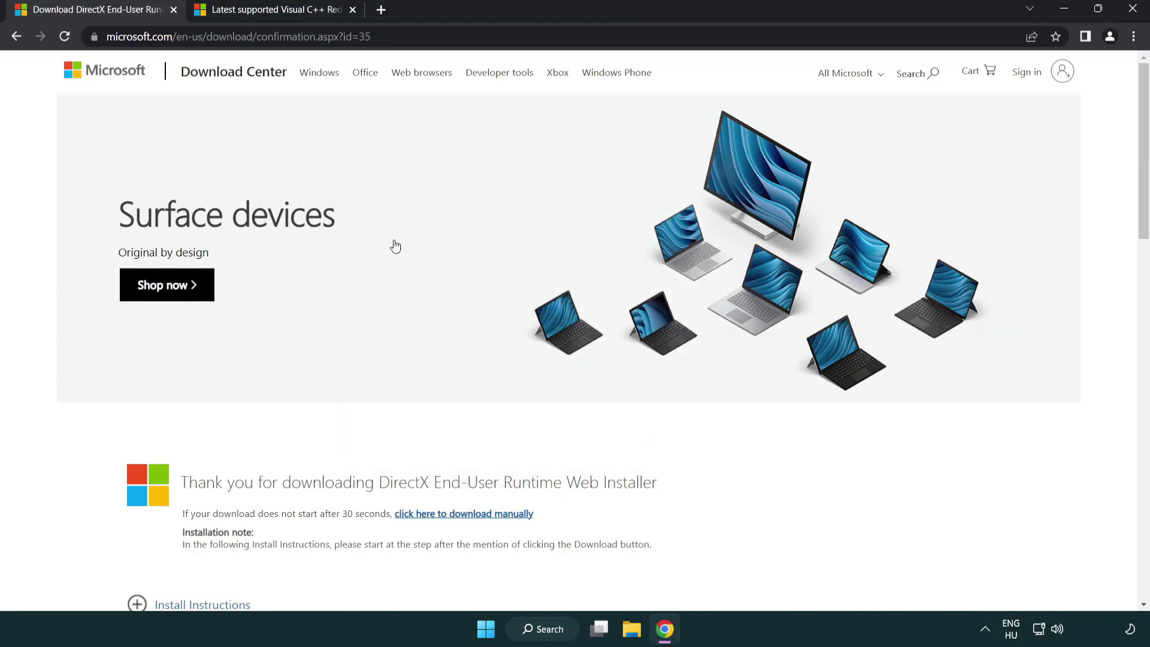
Close the DirectX tab and download the ARM64, x86 and x64 Visual C++ 2015–2022 redistributables
left_click(173, 11)
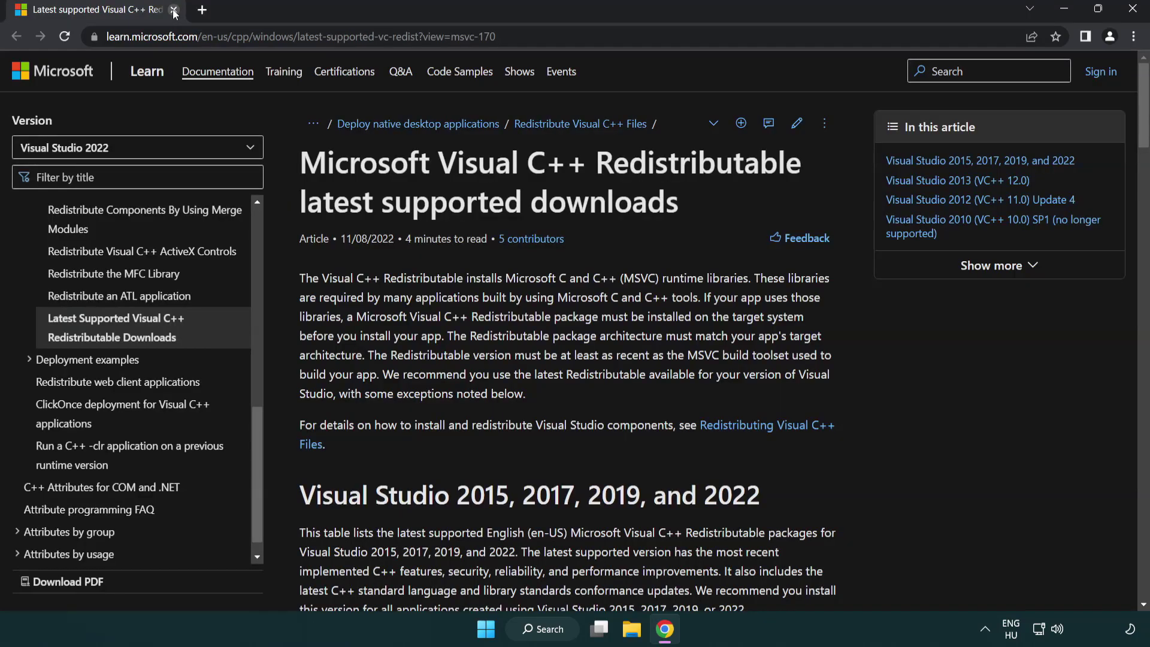
left_click(531, 41)
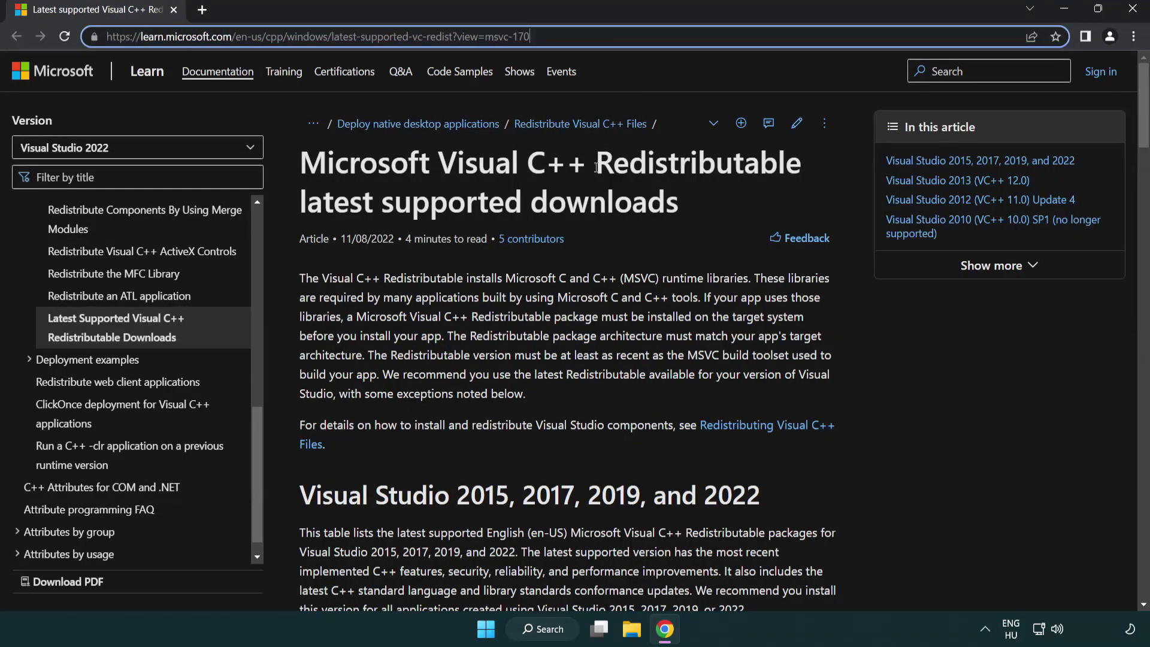
left_click(592, 198)
scroll(592, 197, "down", 5)
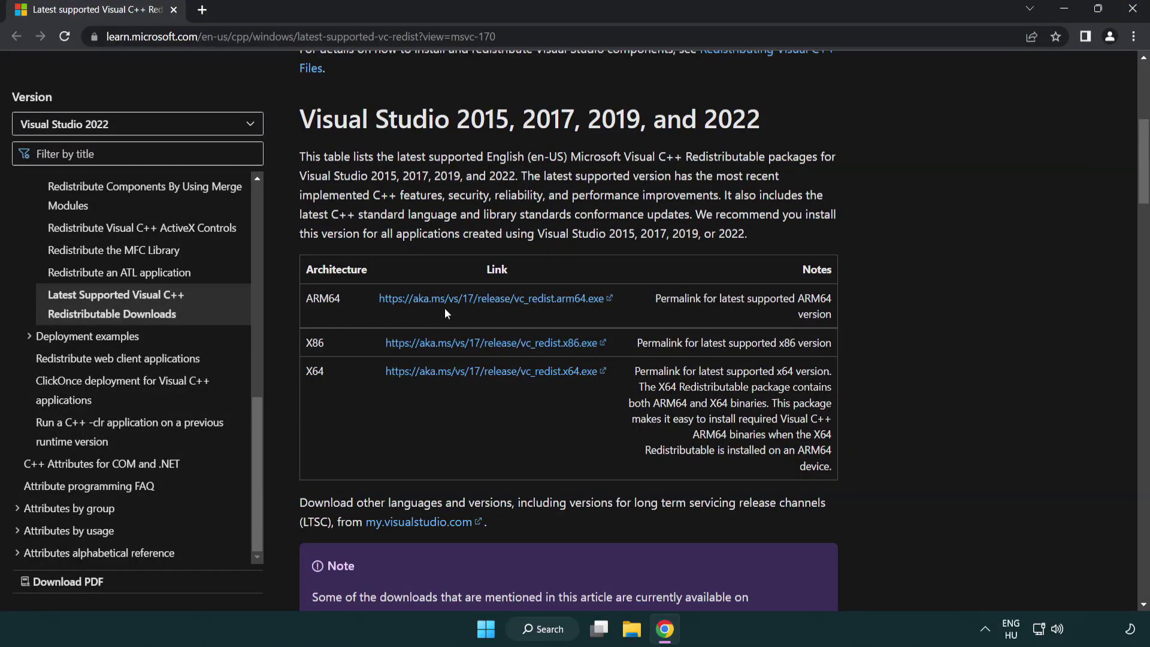
left_click(472, 300)
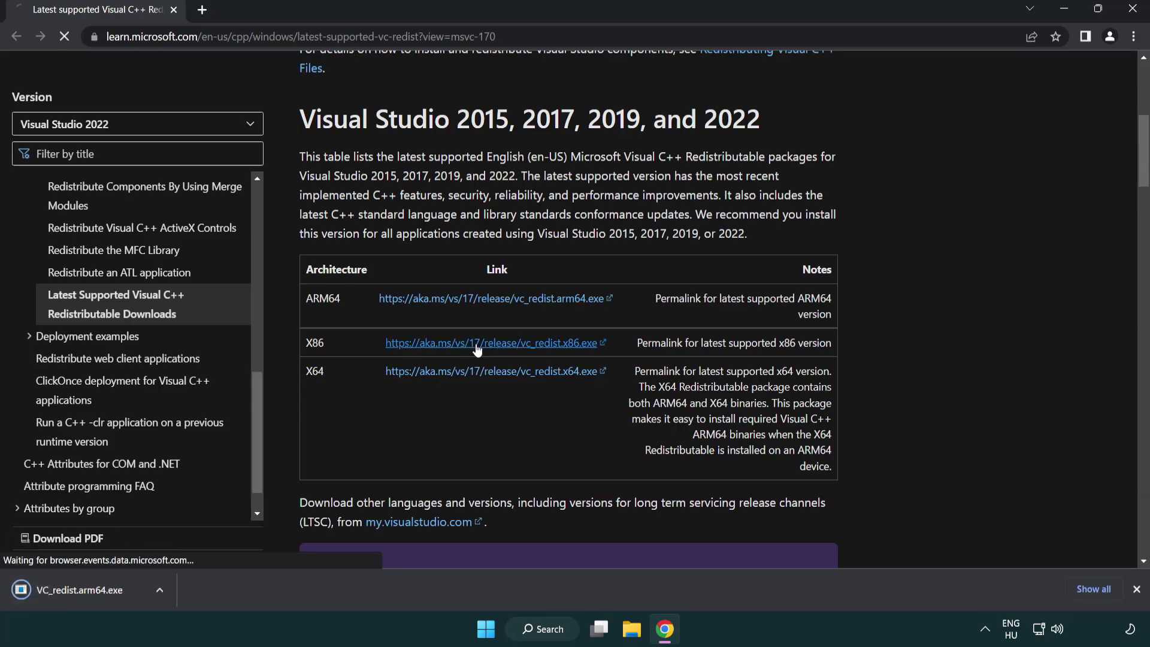
left_click(483, 373)
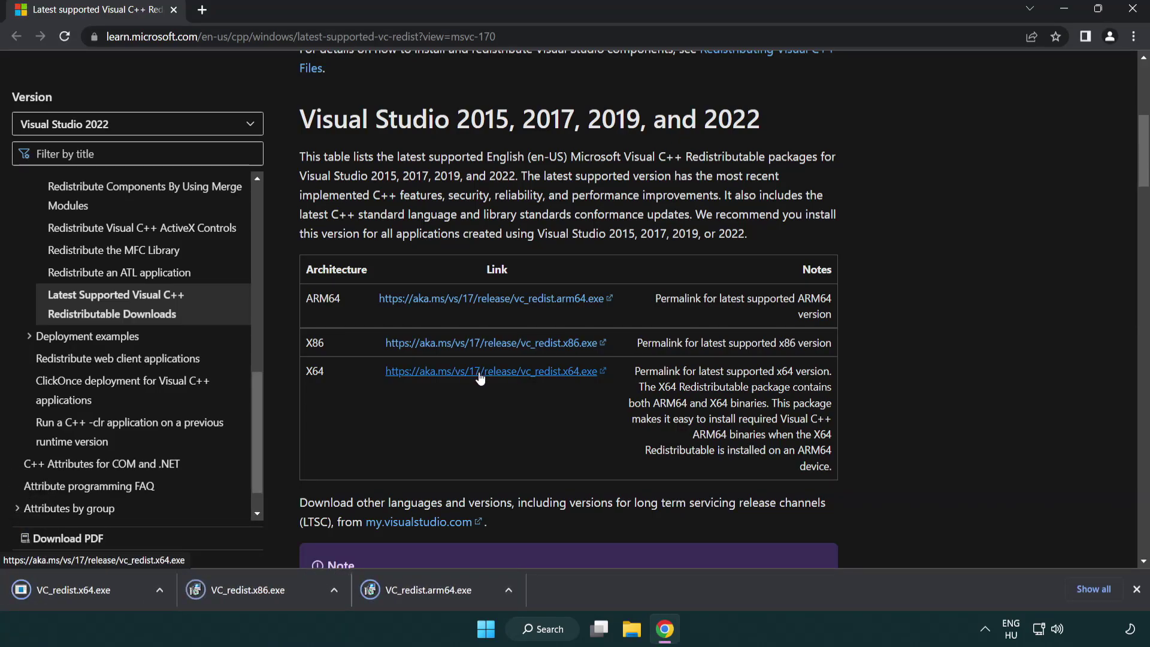
Run VC_redist.arm64.exe, accept the licence, attempt the install and dismiss the failure
left_click(440, 600)
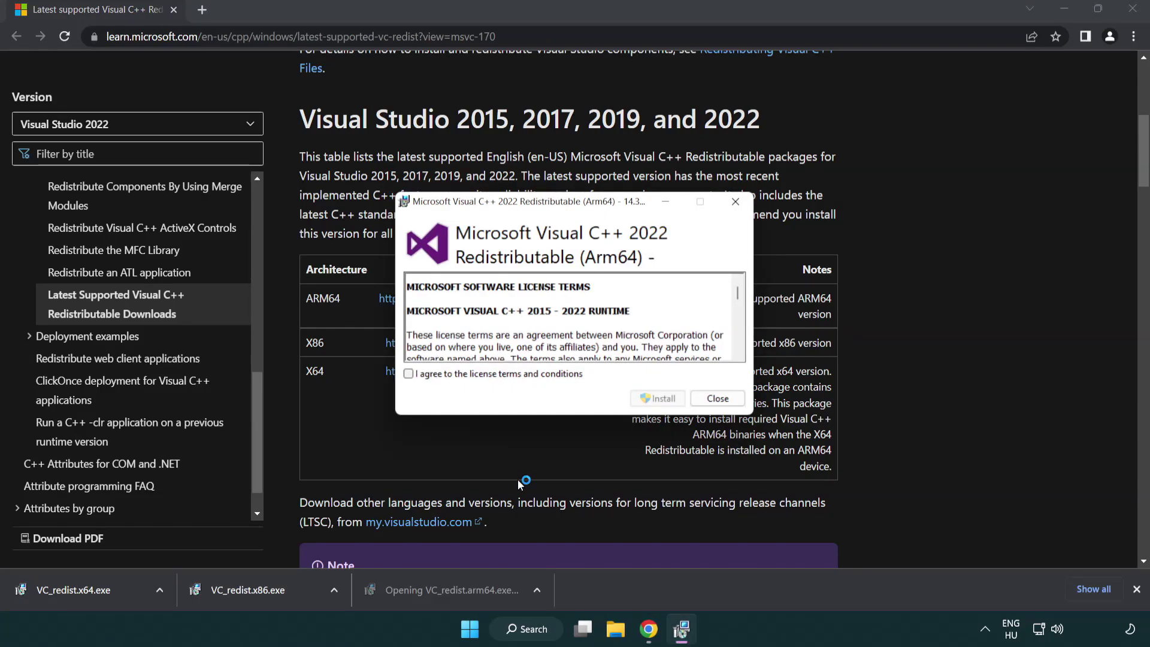
left_click_drag(740, 296, 746, 347)
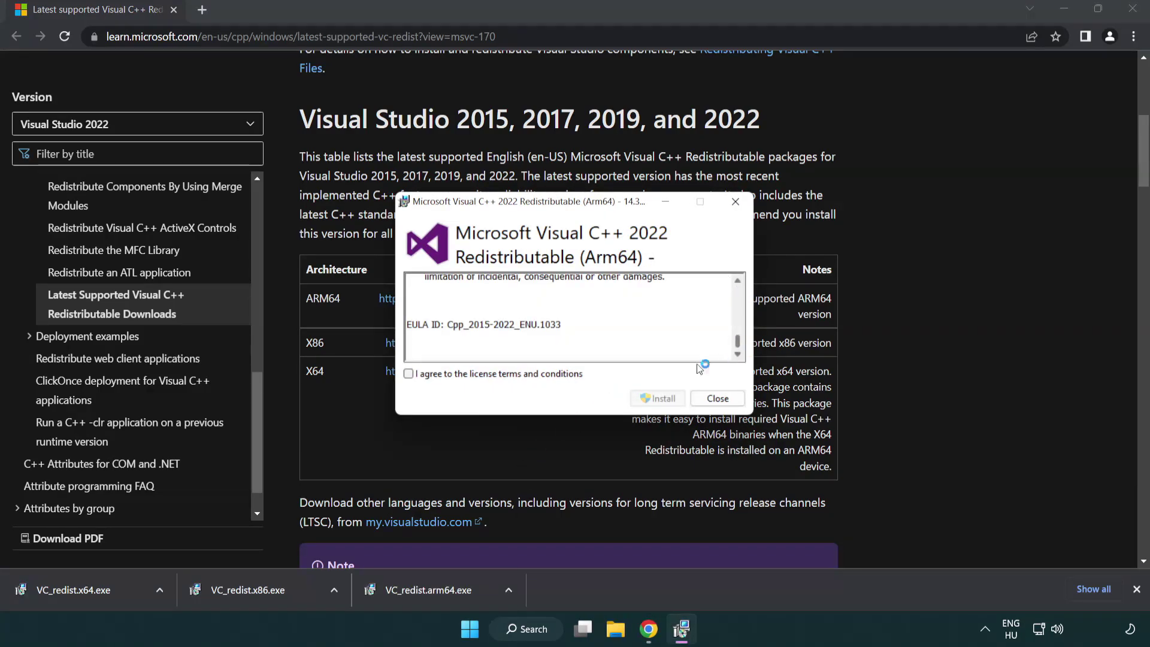
left_click(412, 375)
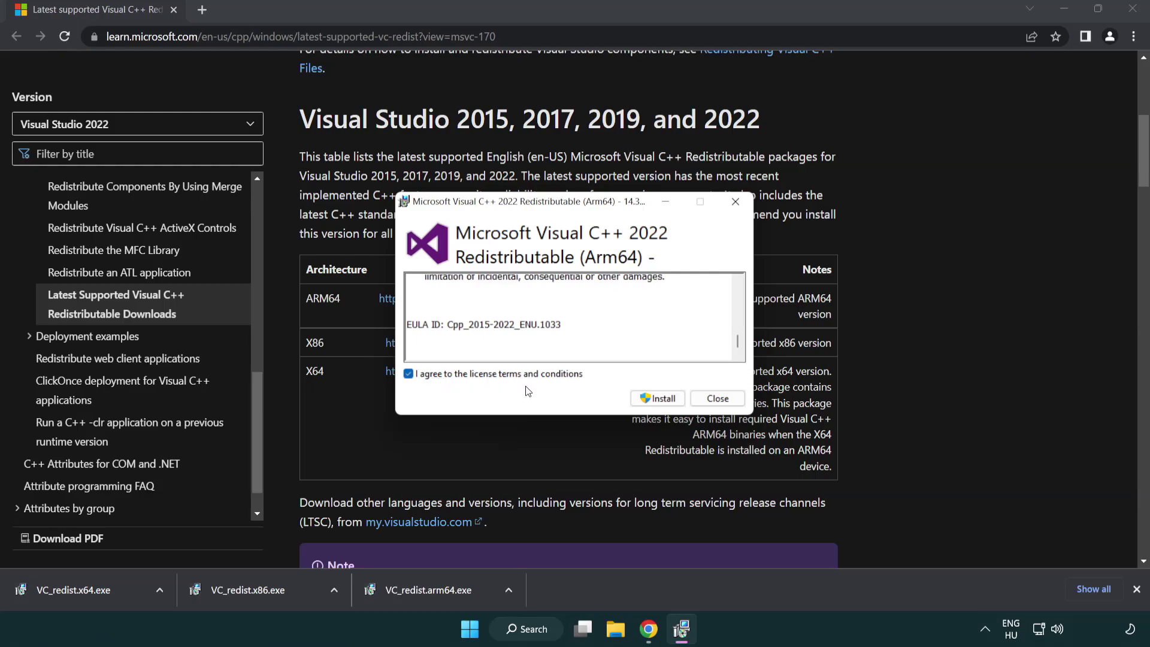
left_click(641, 398)
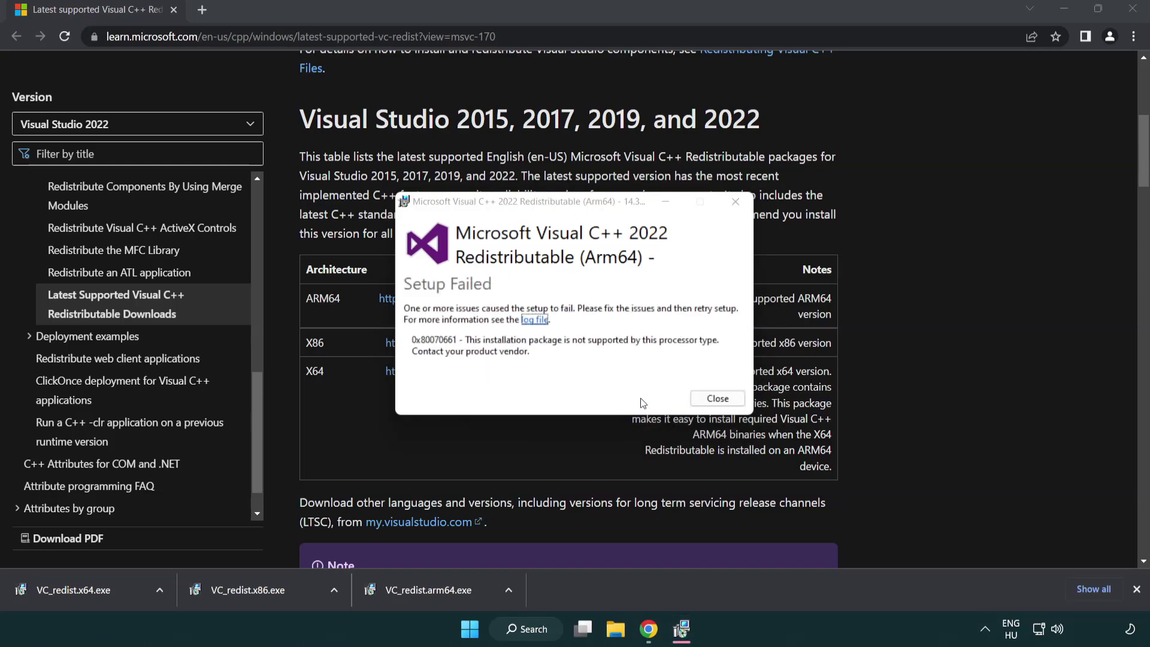
left_click(717, 399)
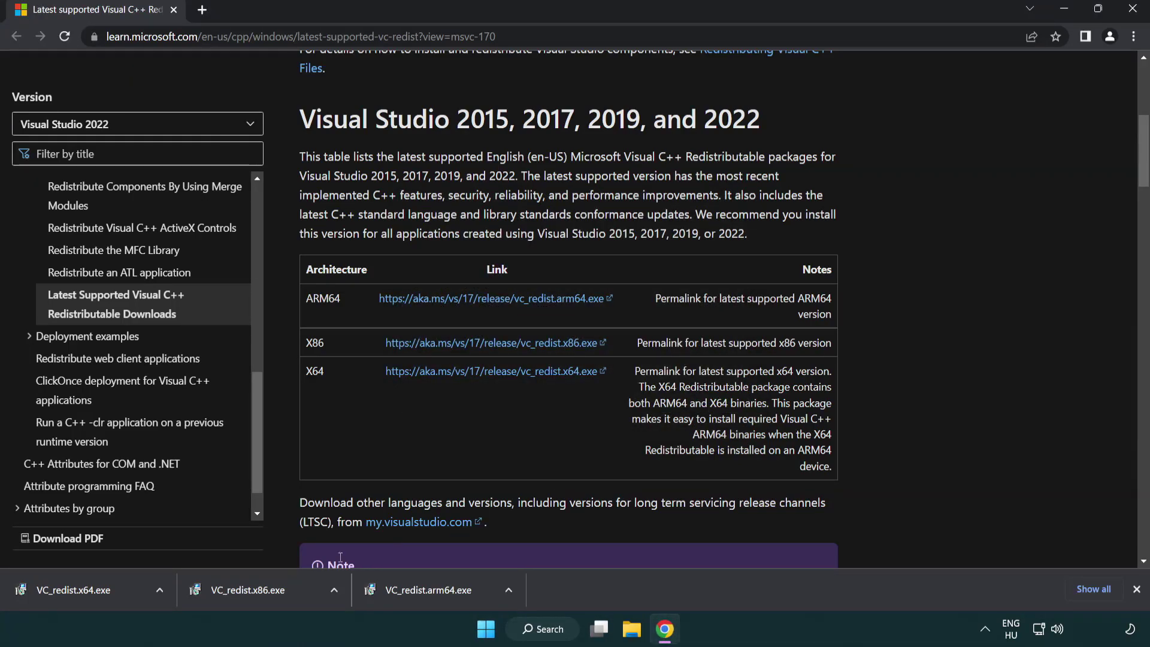
Install the x86 and x64 redistributables, closing each setup without restarting
left_click(257, 596)
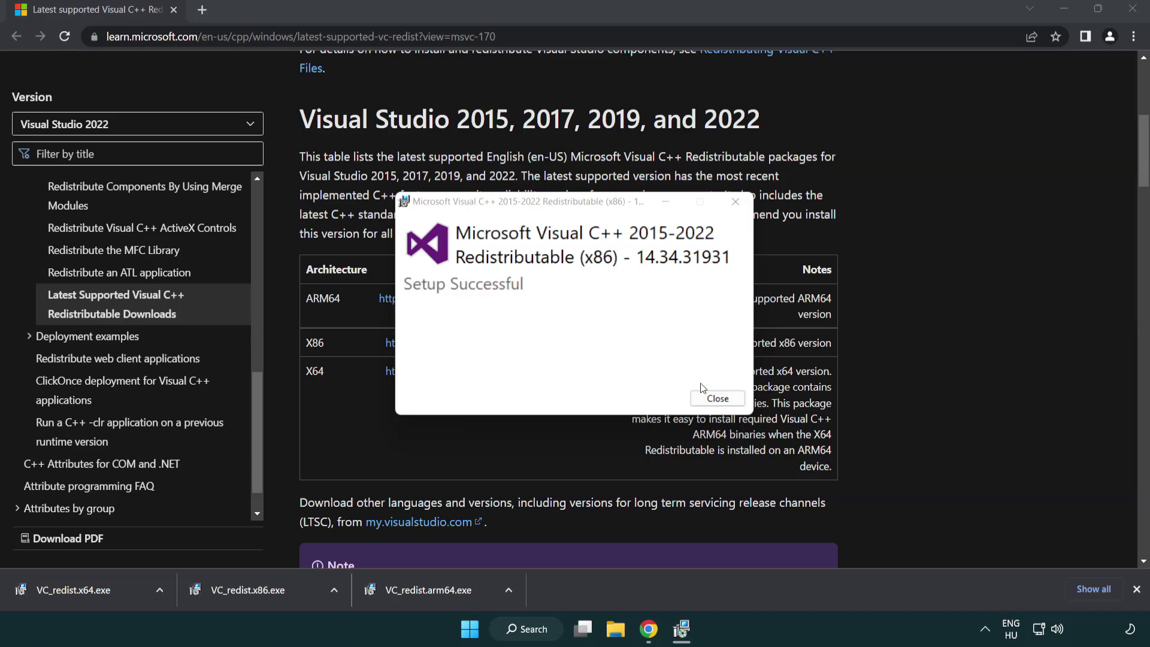
left_click(719, 399)
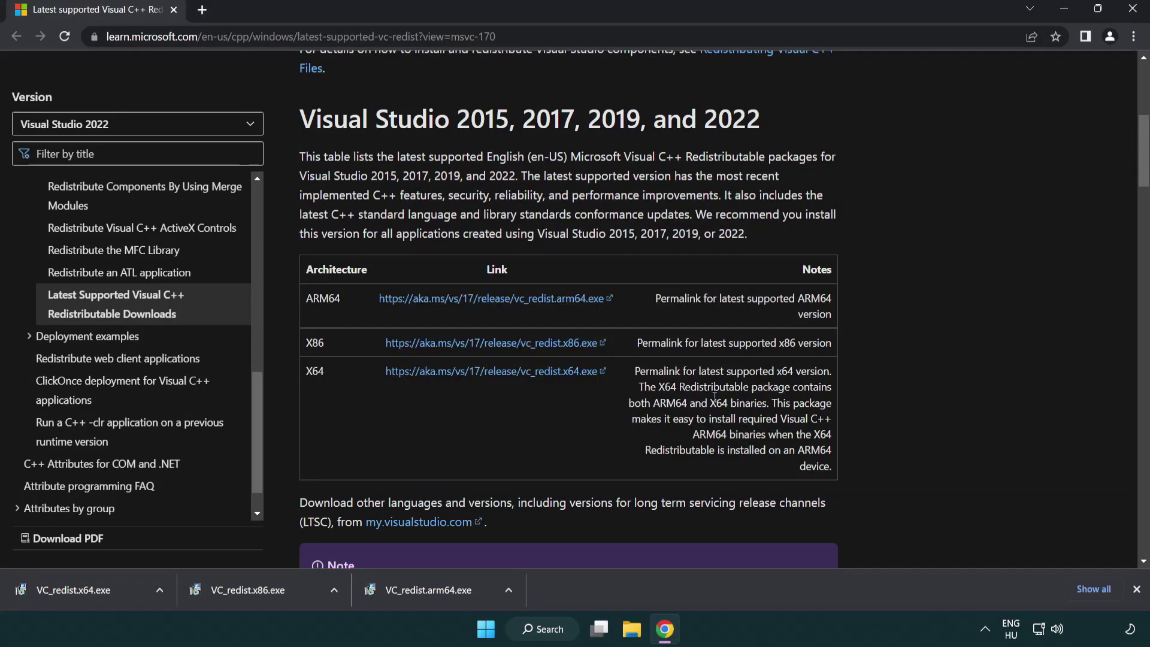
left_click(87, 588)
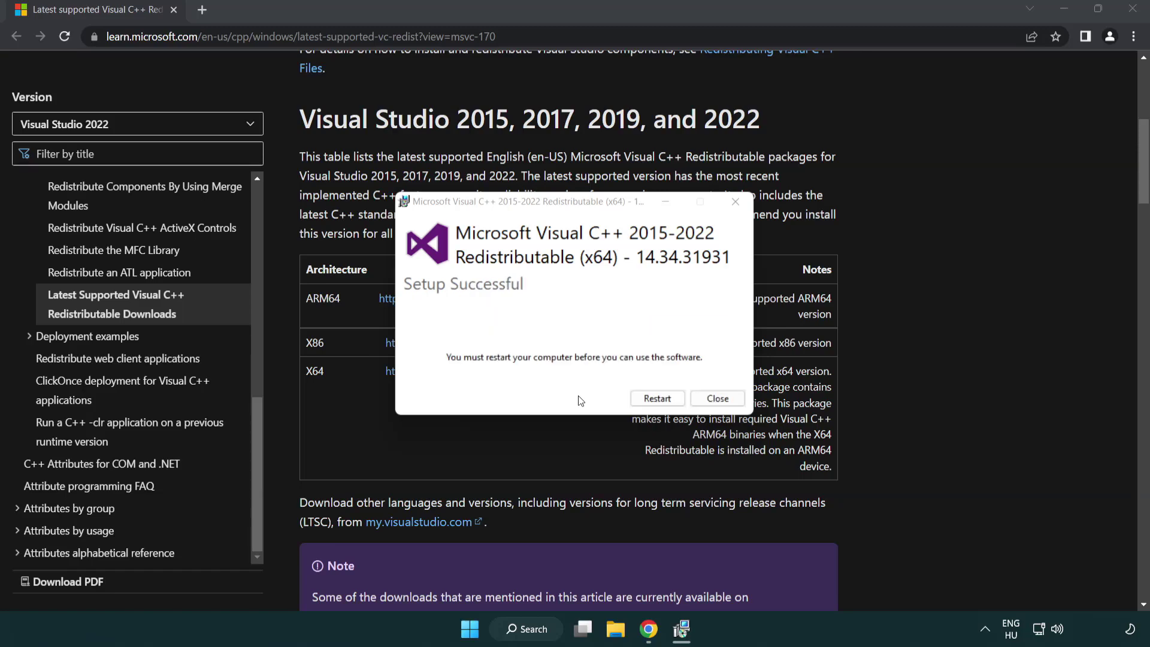
left_click(718, 398)
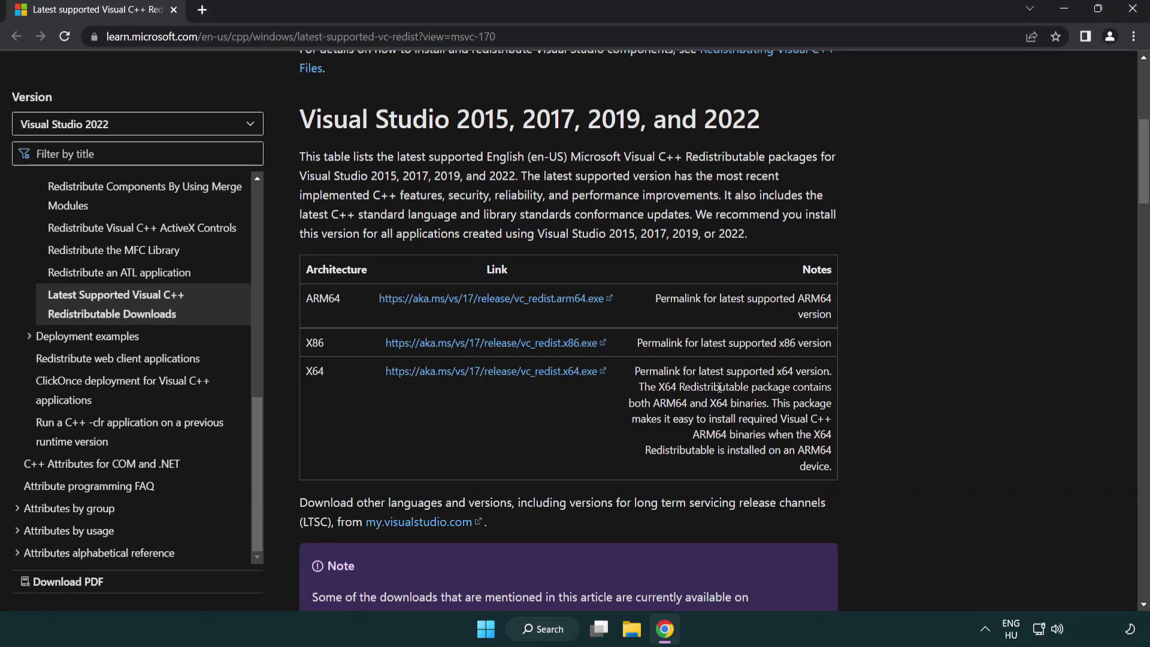
Close Chrome and launch Command Prompt as administrator from a Windows search for 'cmd'
left_click(1127, 13)
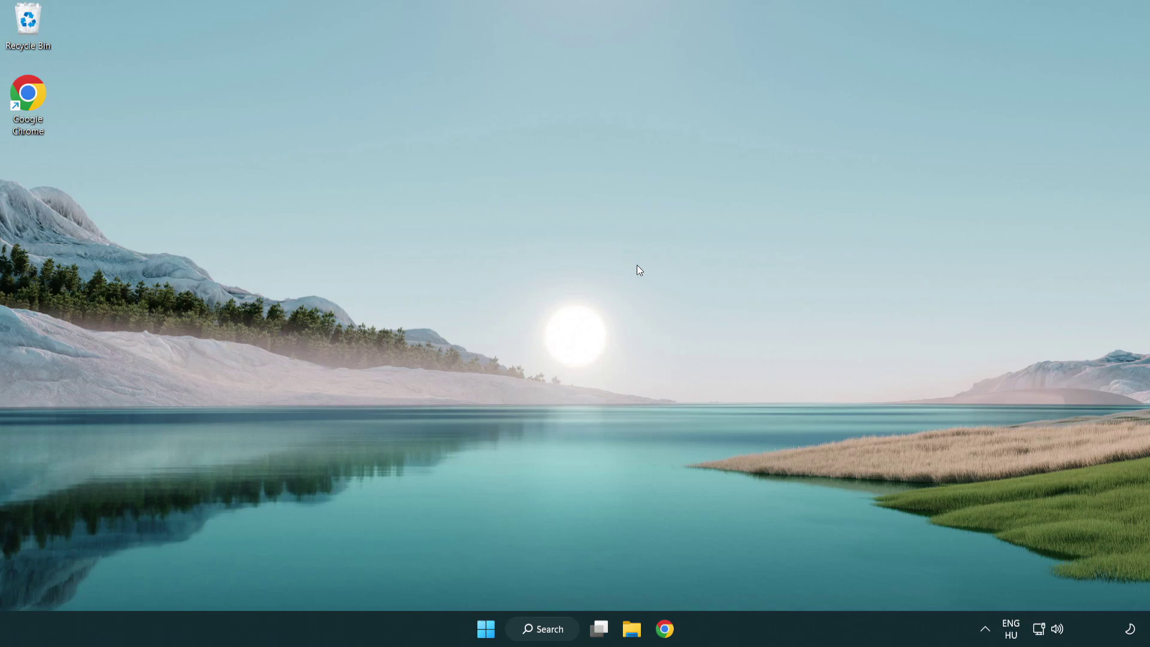
left_click(537, 629)
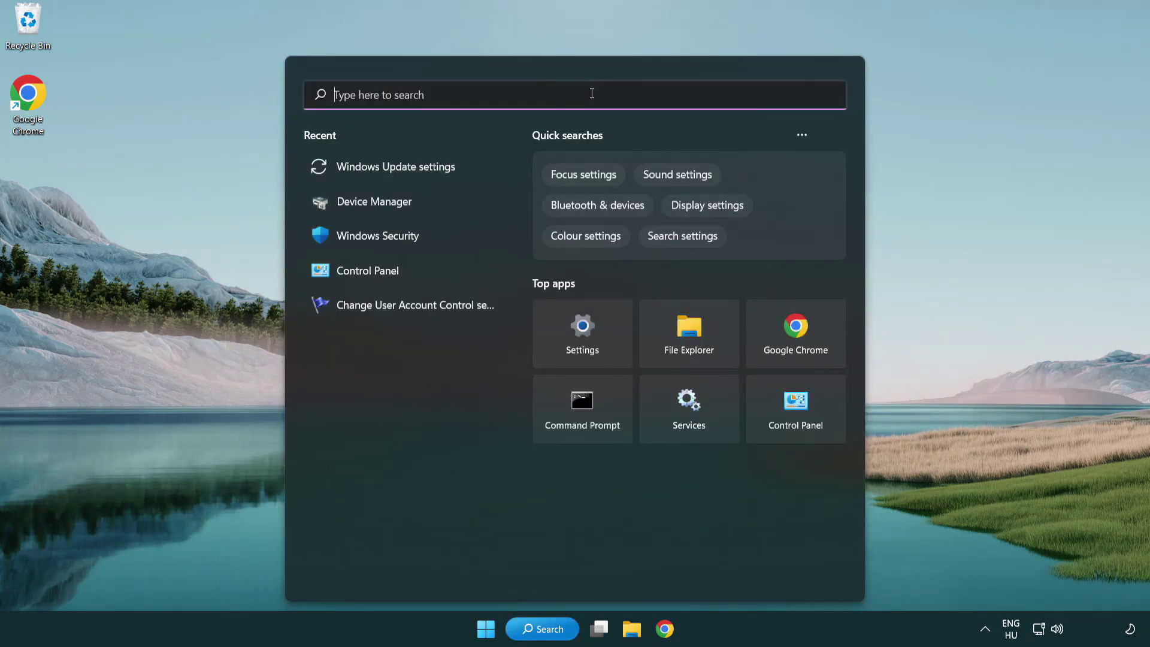
type("cmd")
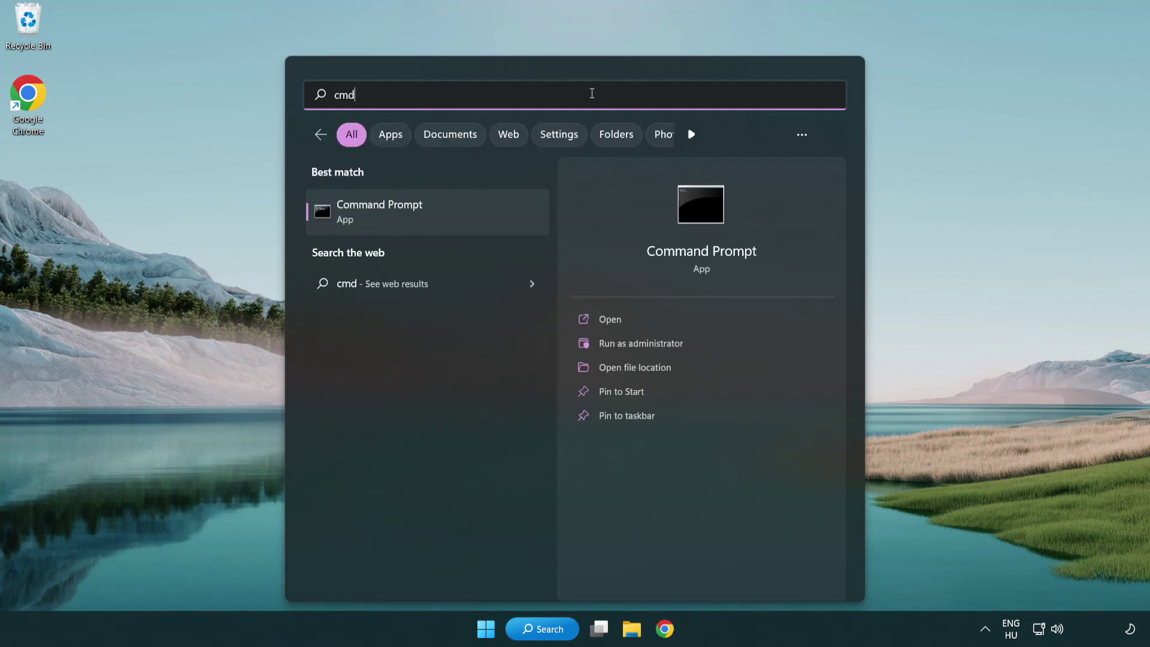
right_click(441, 218)
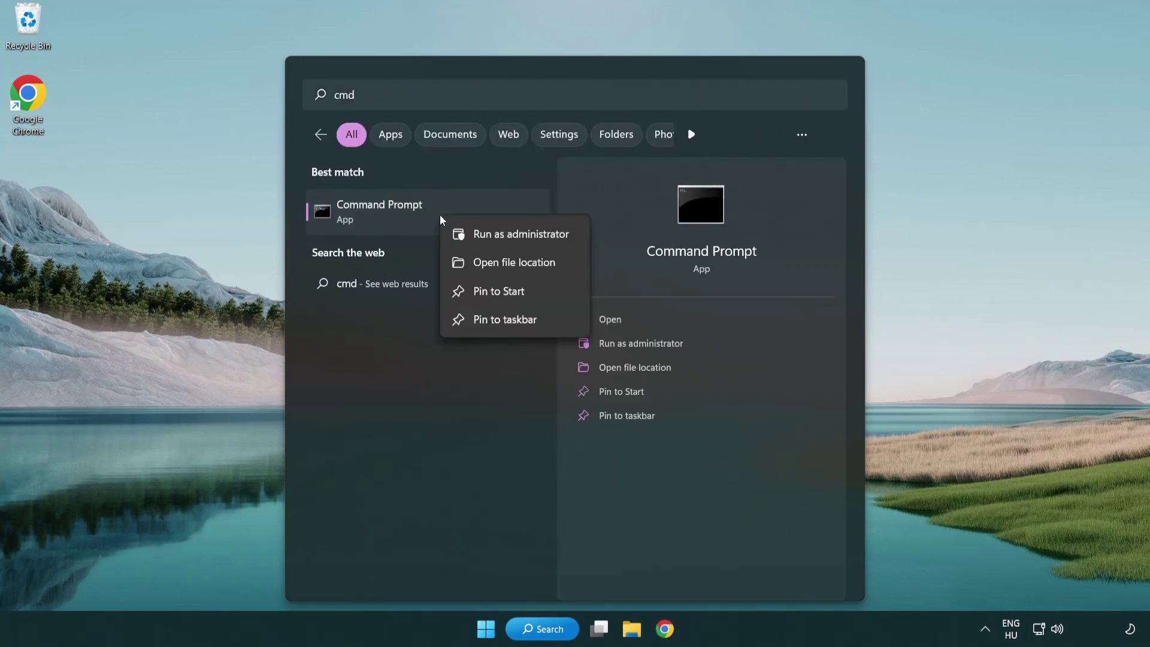
left_click(519, 240)
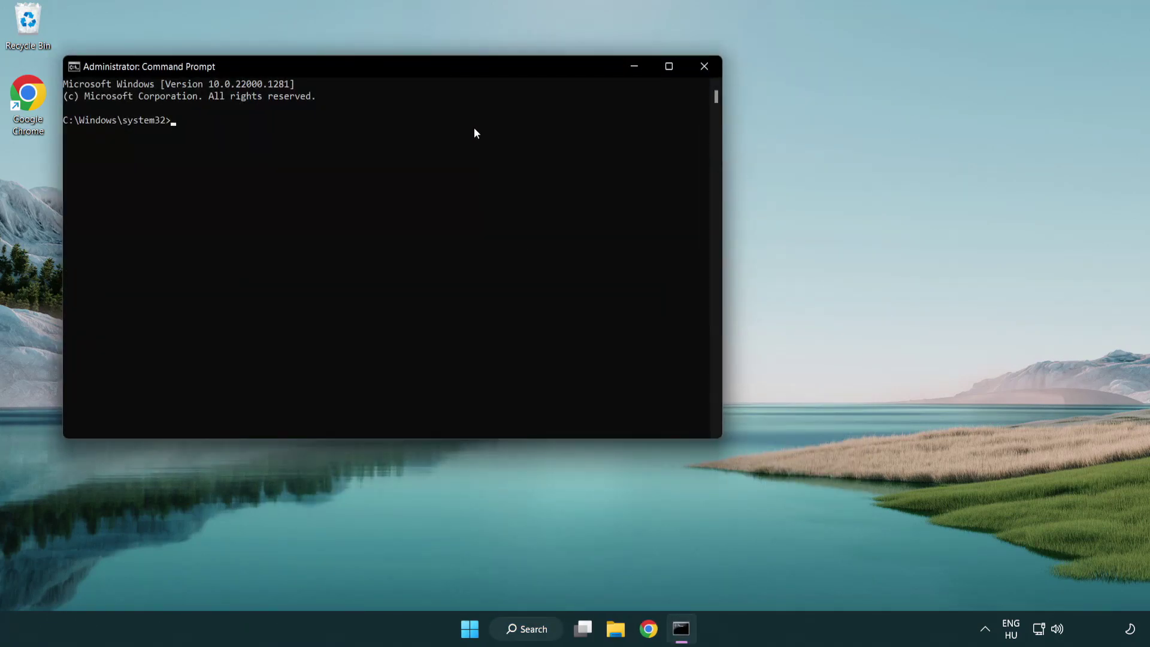
Run sfc /scannow until verification reaches 100% with no integrity violations
left_click_drag(410, 66, 578, 117)
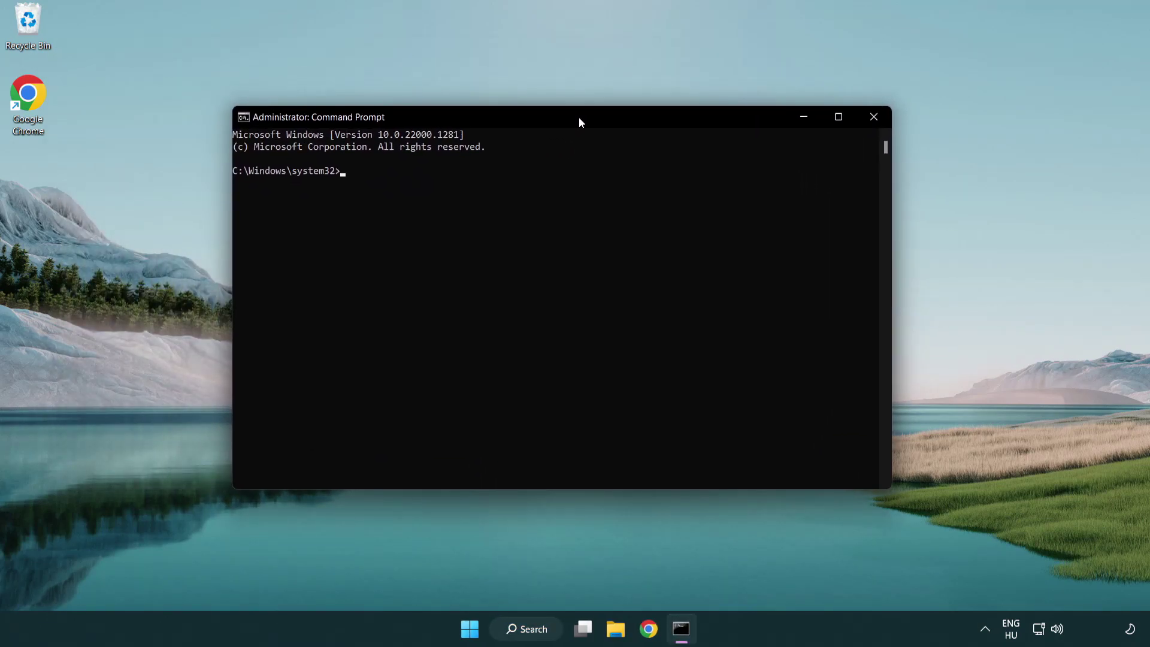
type("sfc /")
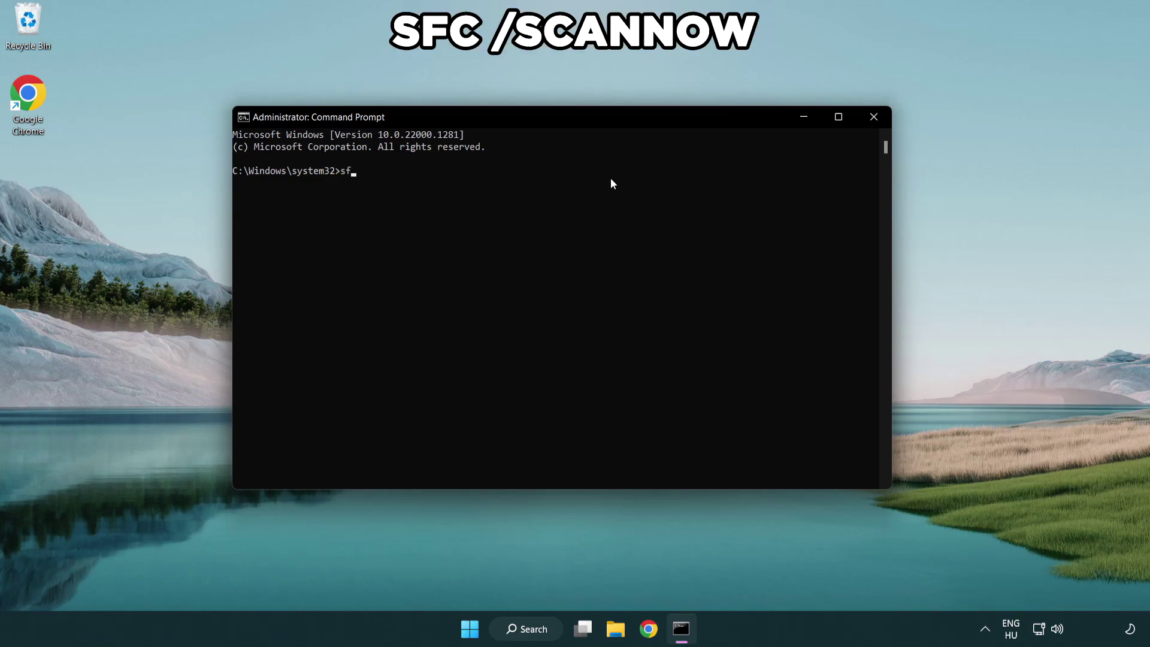
type("scannow")
key("Return")
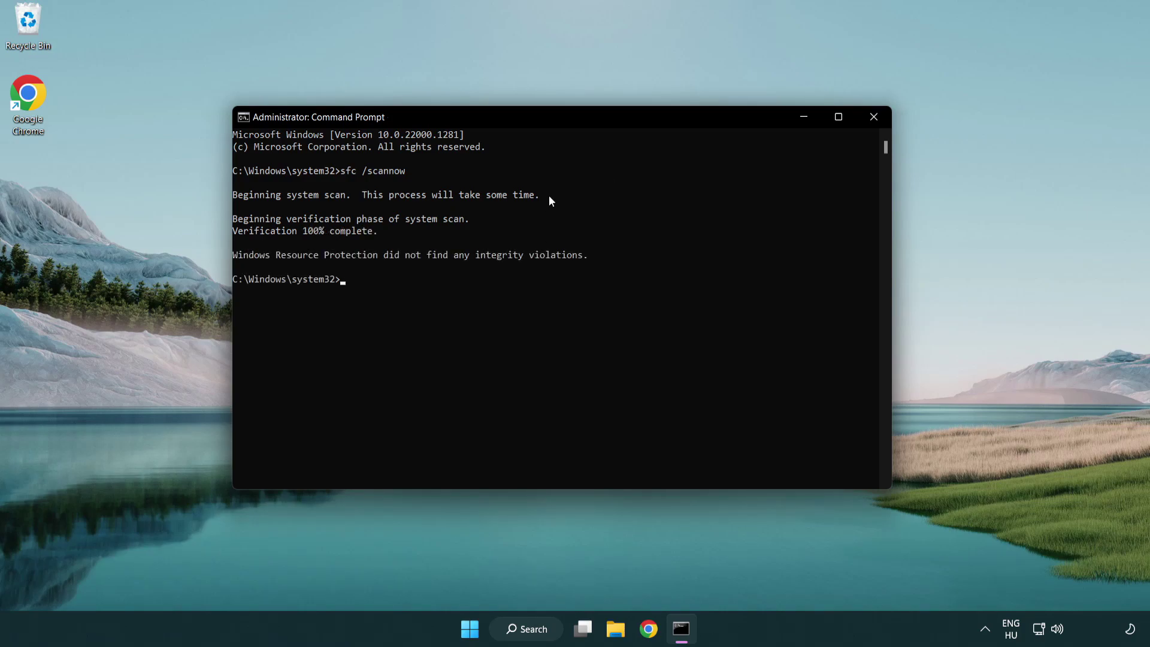
Close Command Prompt and bring up the Start menu's Sleep, Shut down and Restart options
left_click(874, 117)
left_click(479, 633)
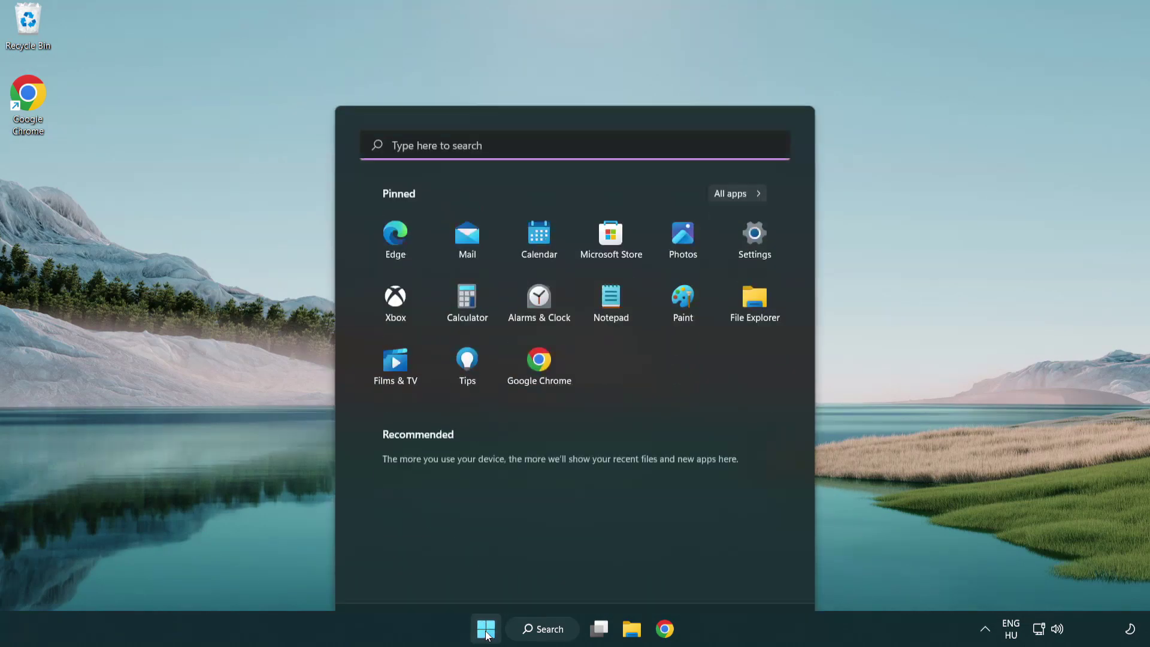
left_click(765, 576)
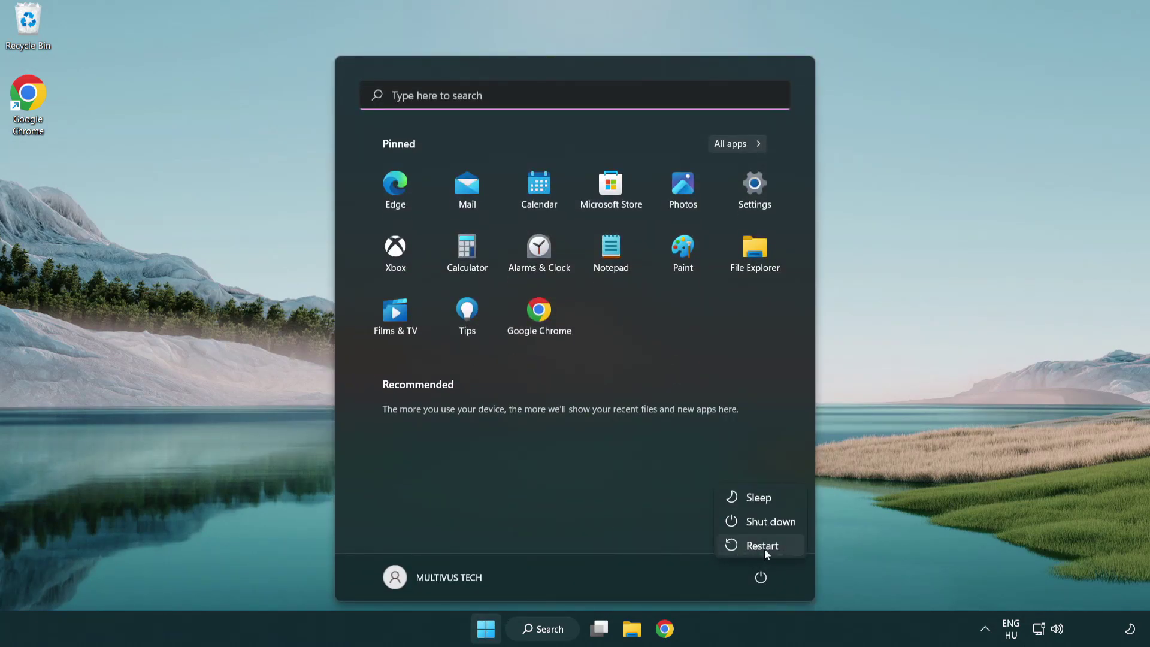